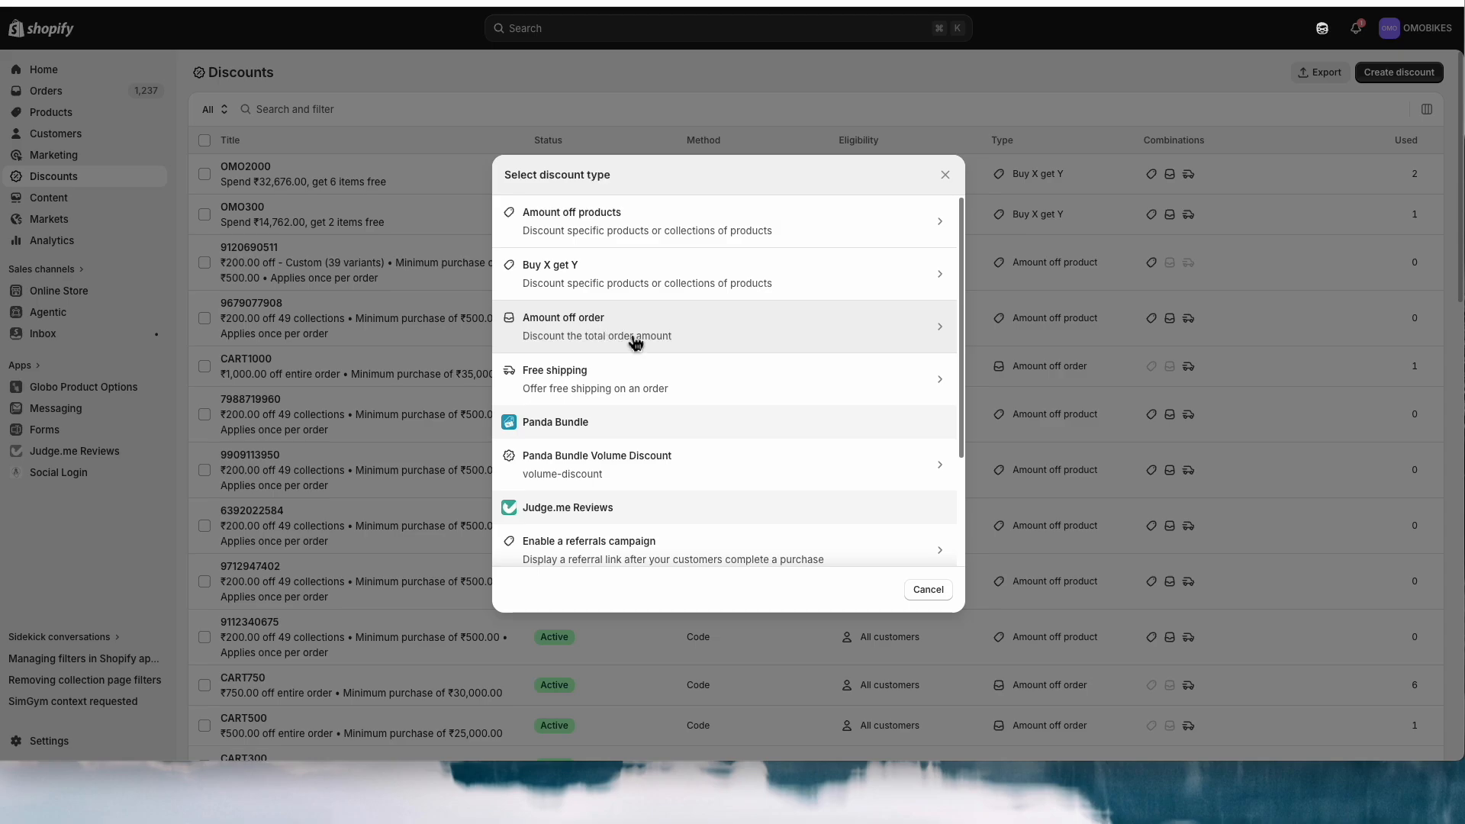
Start an amount off order discount with a code made of "customerphone - " followed by the customer's phone number.
left_click(637, 341)
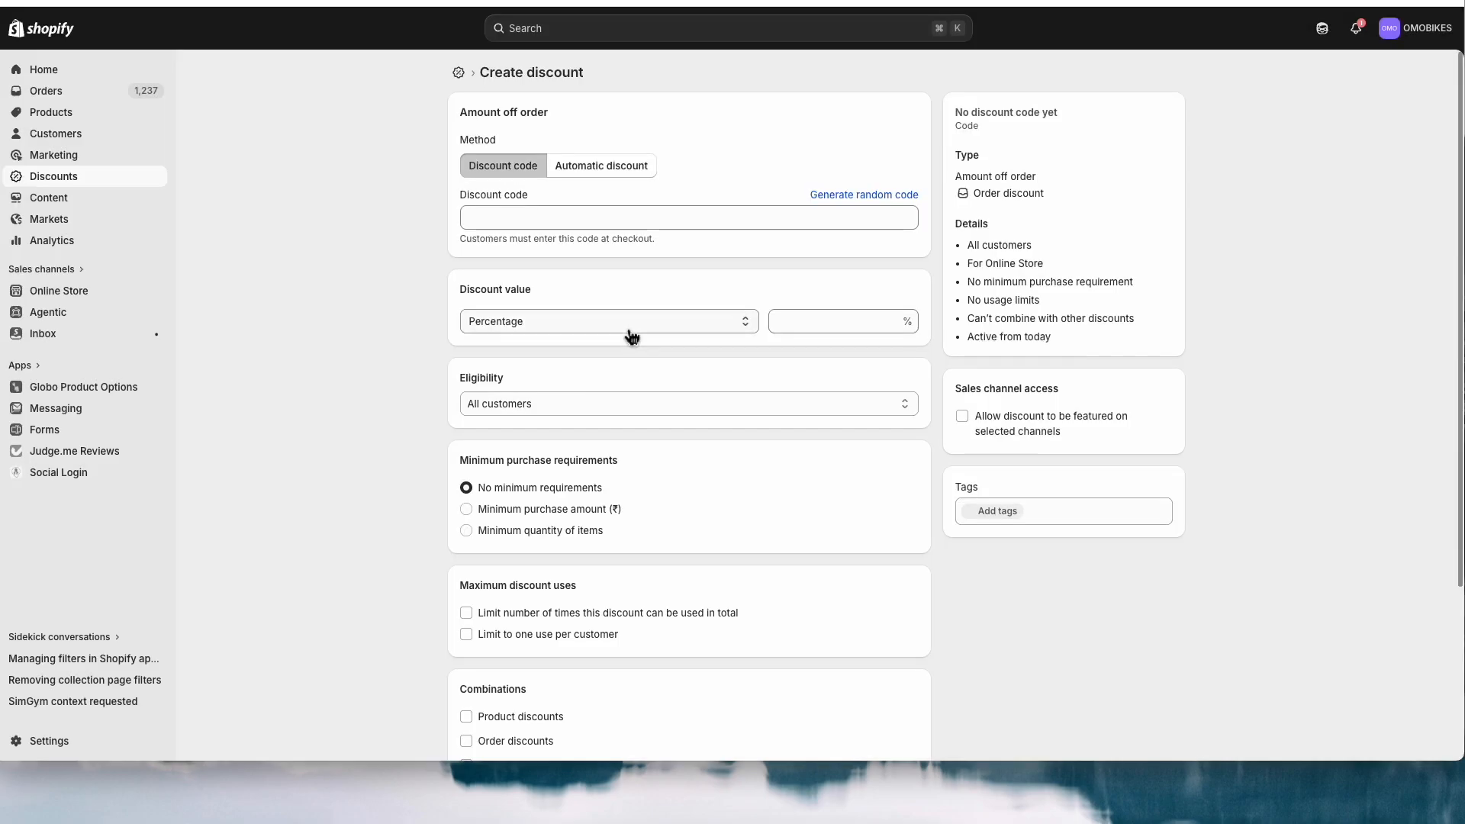
left_click(565, 230)
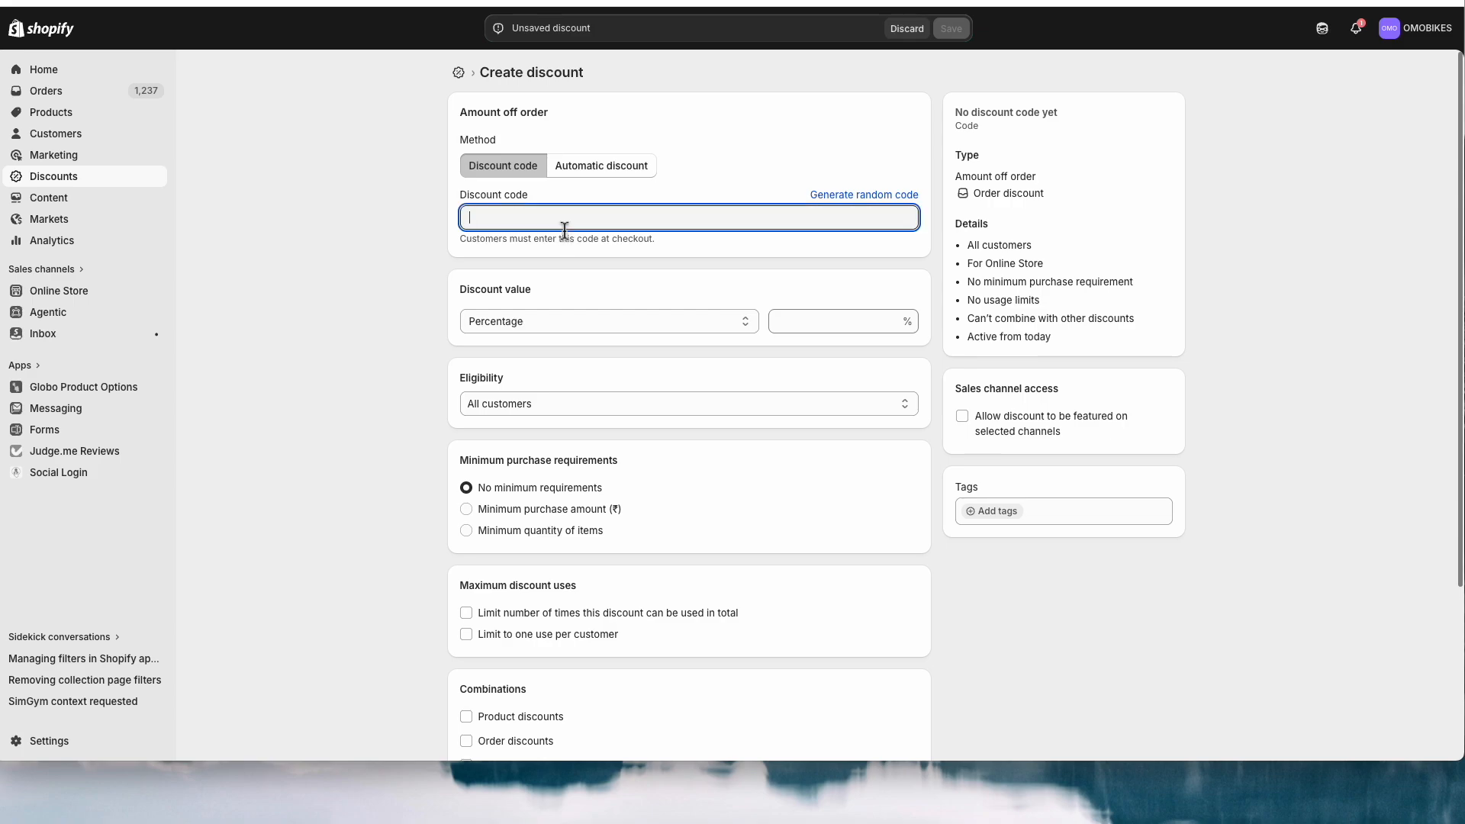
type("customerphone")
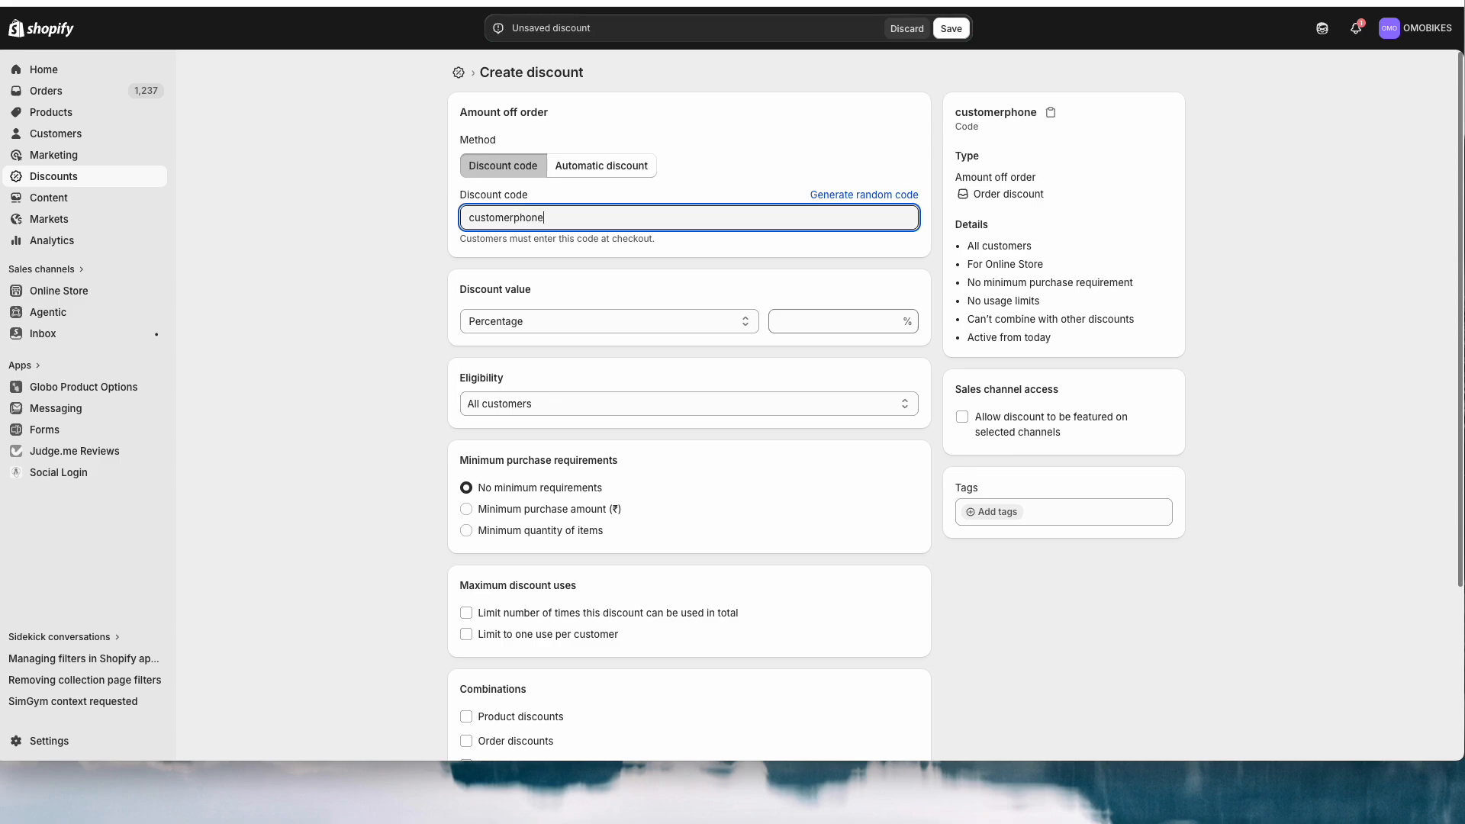
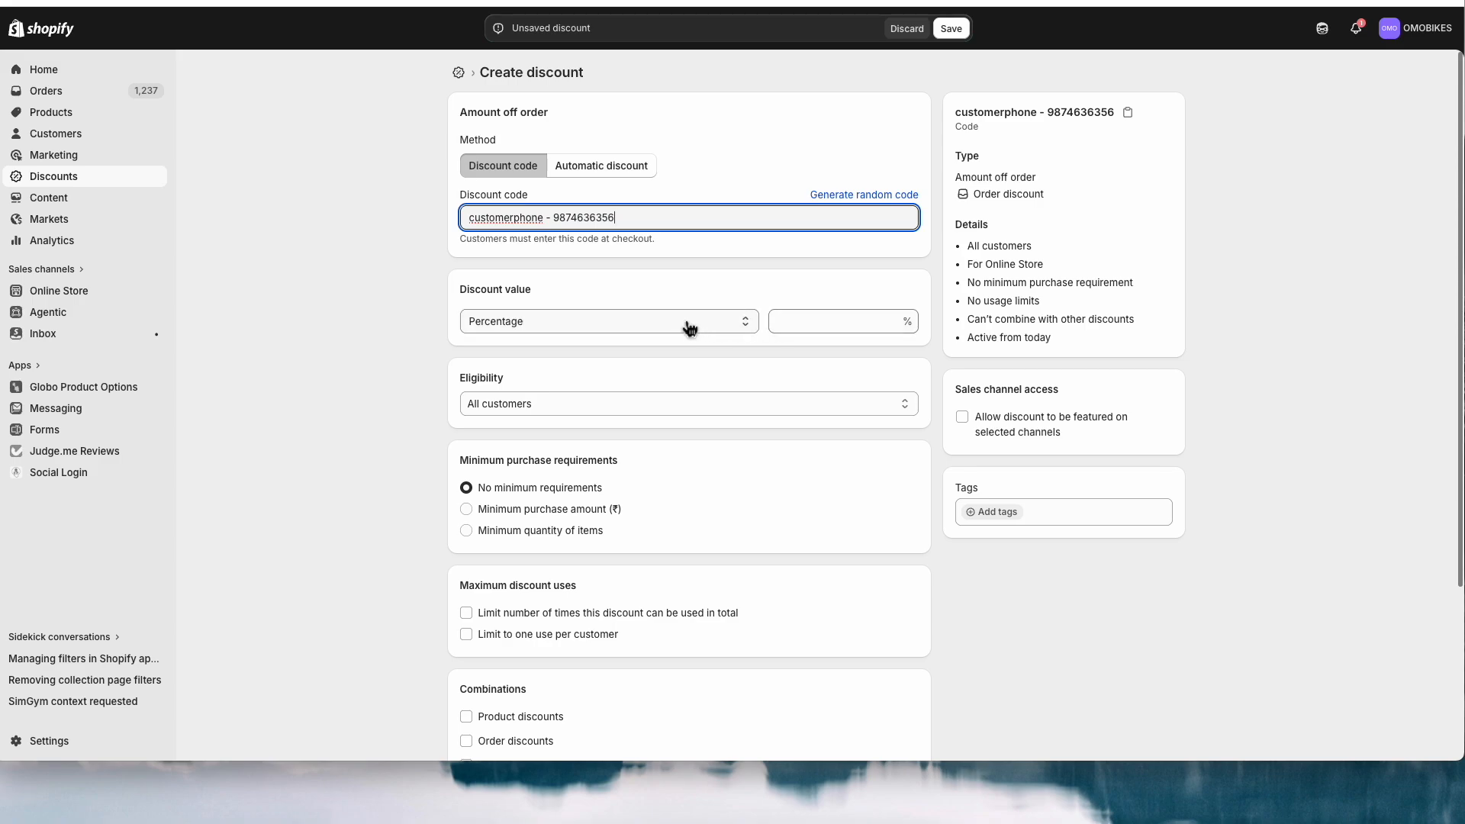
Set the order discount's value to 20 percent.
left_click(795, 331)
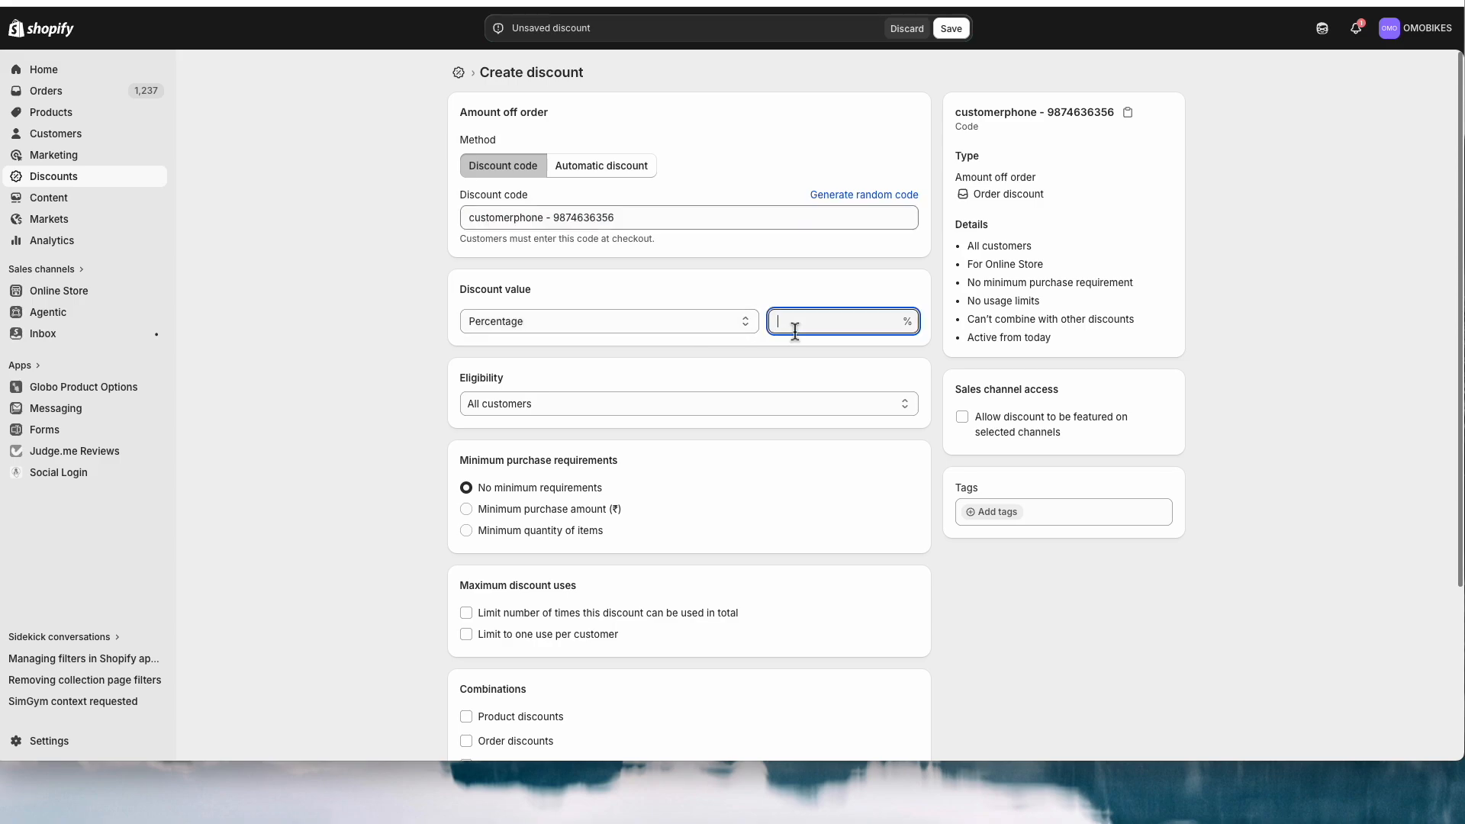
type("20")
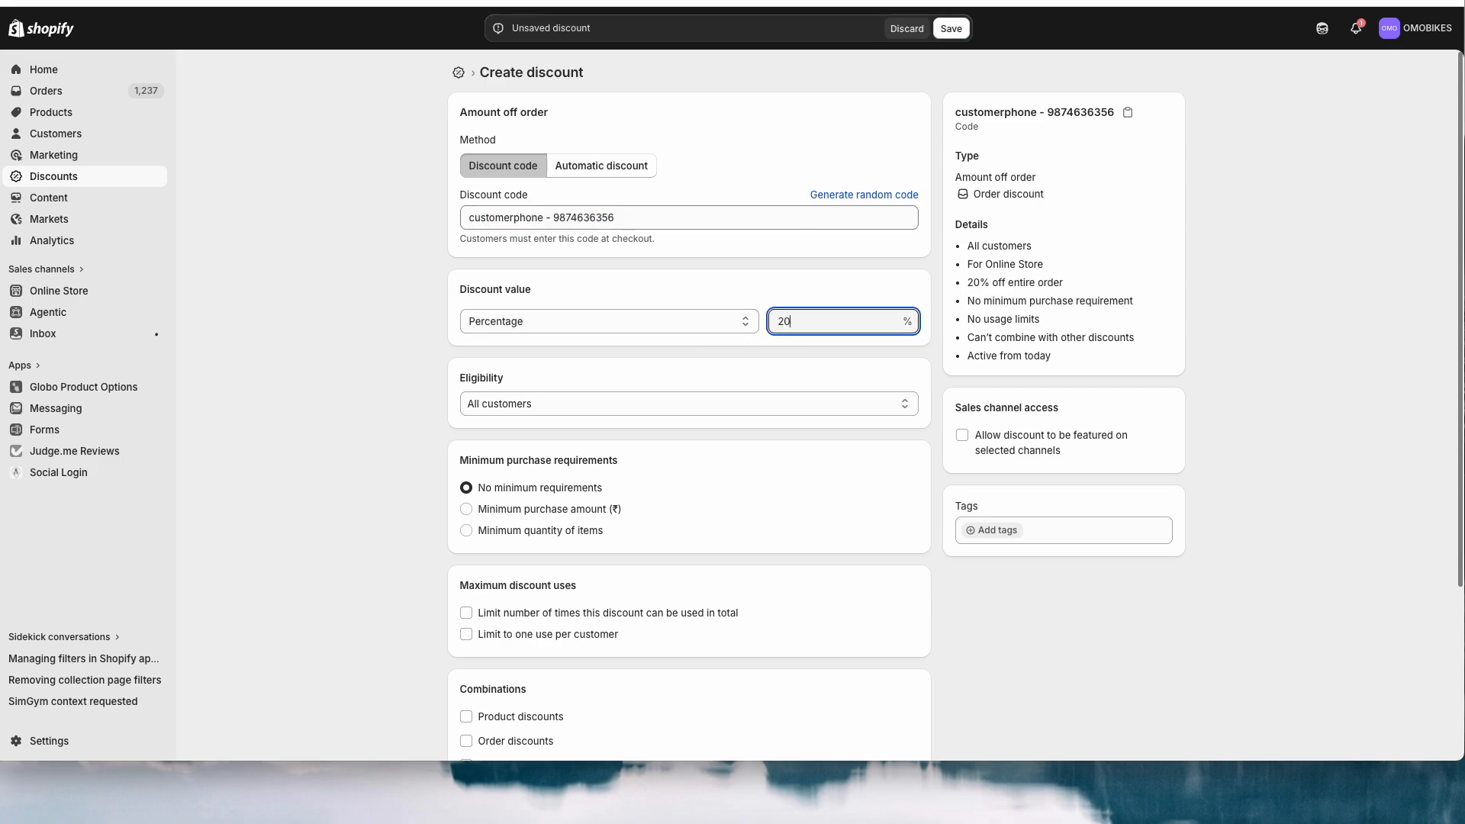
left_click(749, 271)
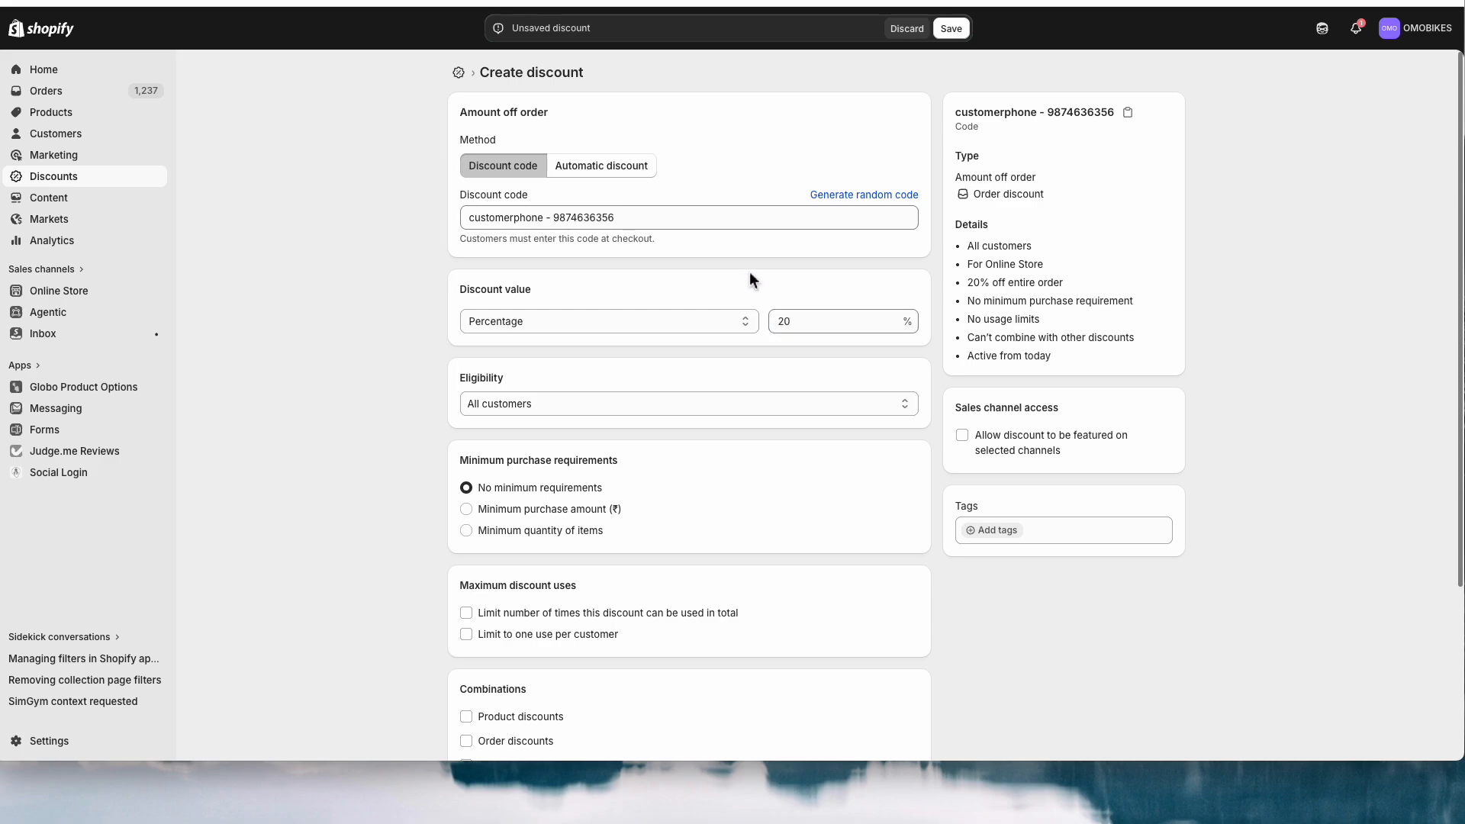
Change the order discount's value type to a fixed amount of ₹100.
left_click(727, 331)
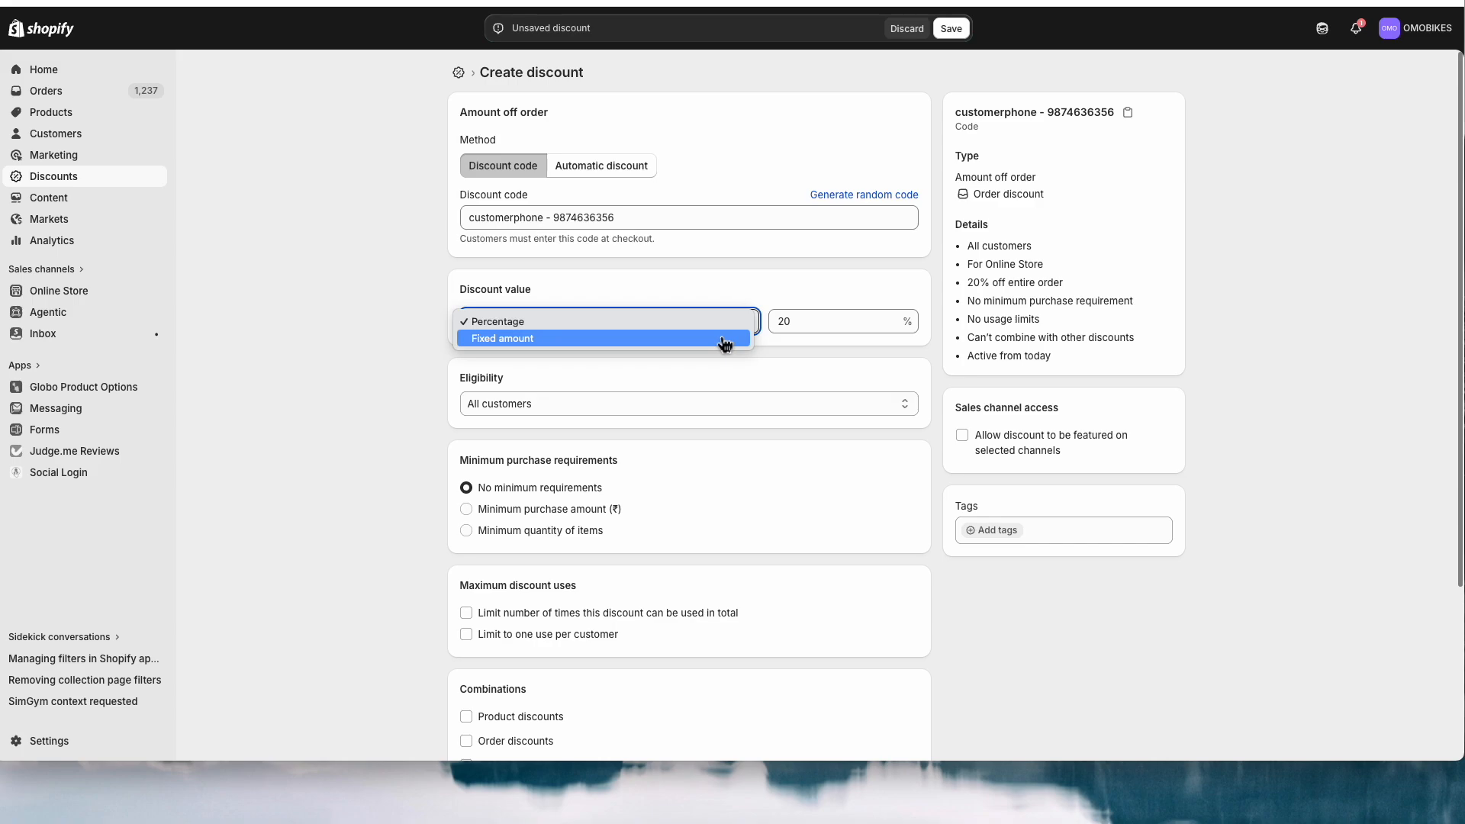
left_click(725, 340)
left_click(798, 334)
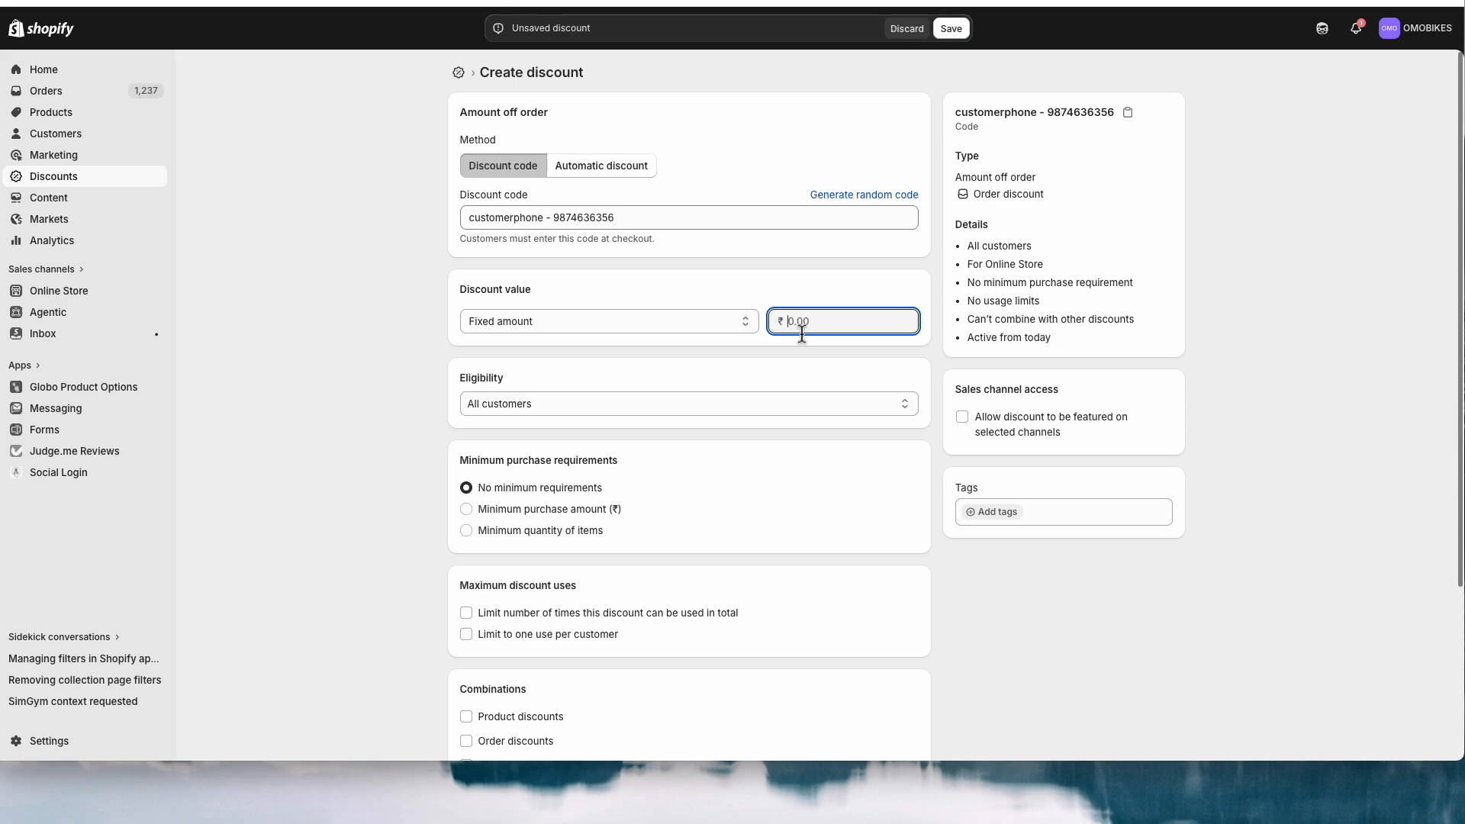
type("100")
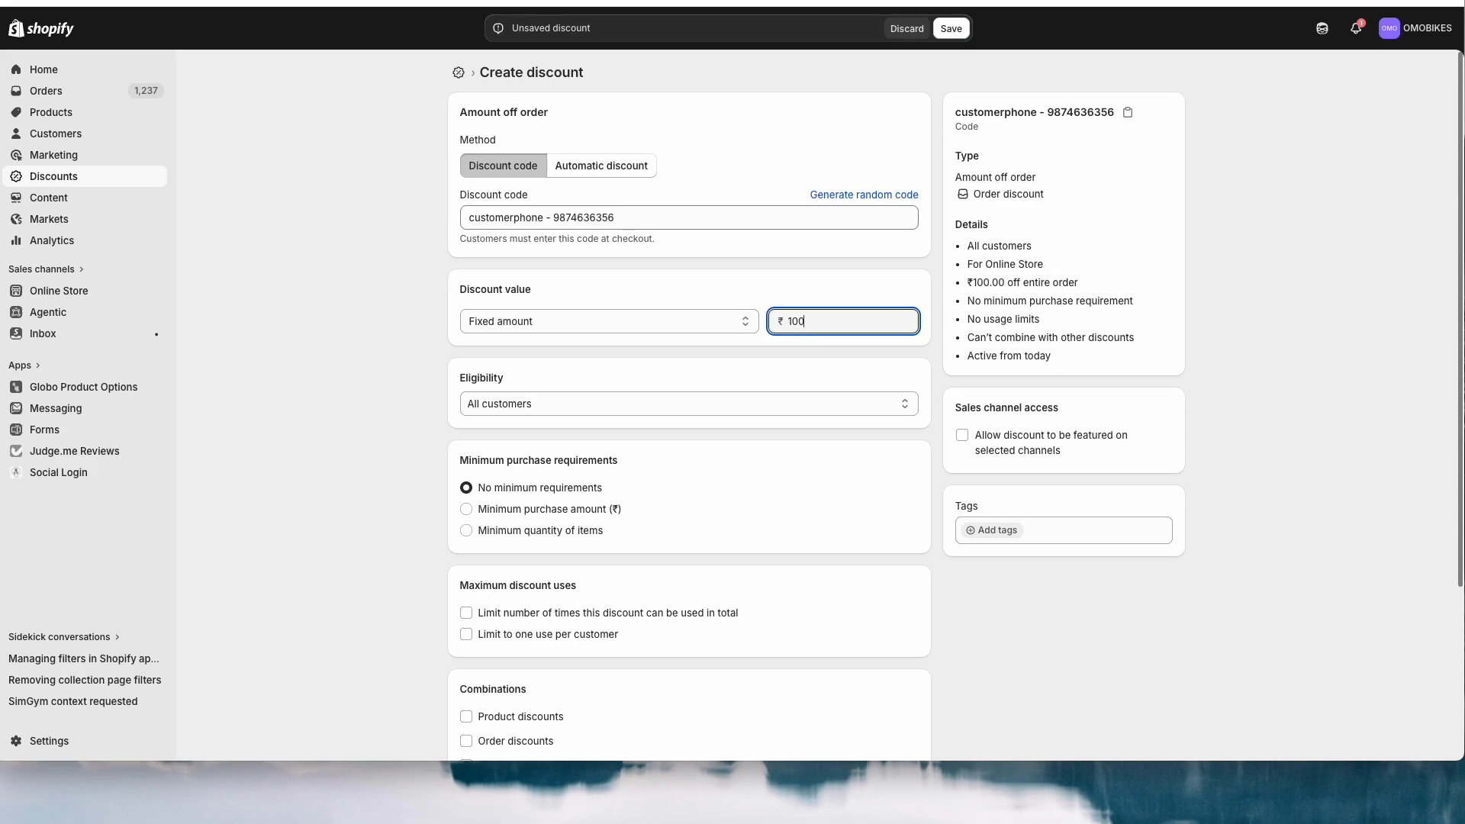
left_click(318, 347)
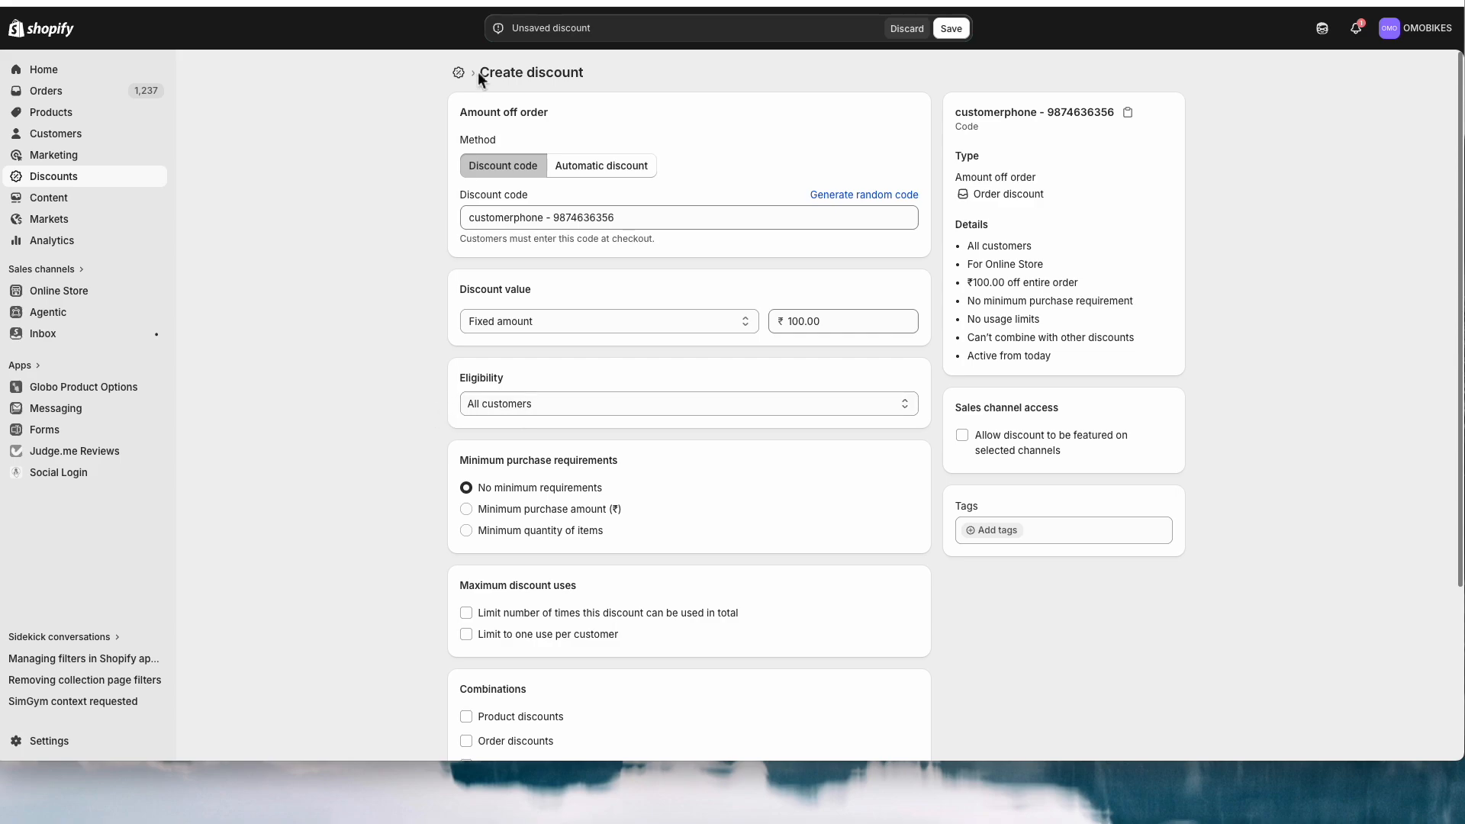
Look over the customer eligibility options and require a minimum purchase amount of ₹200.
left_click(500, 405)
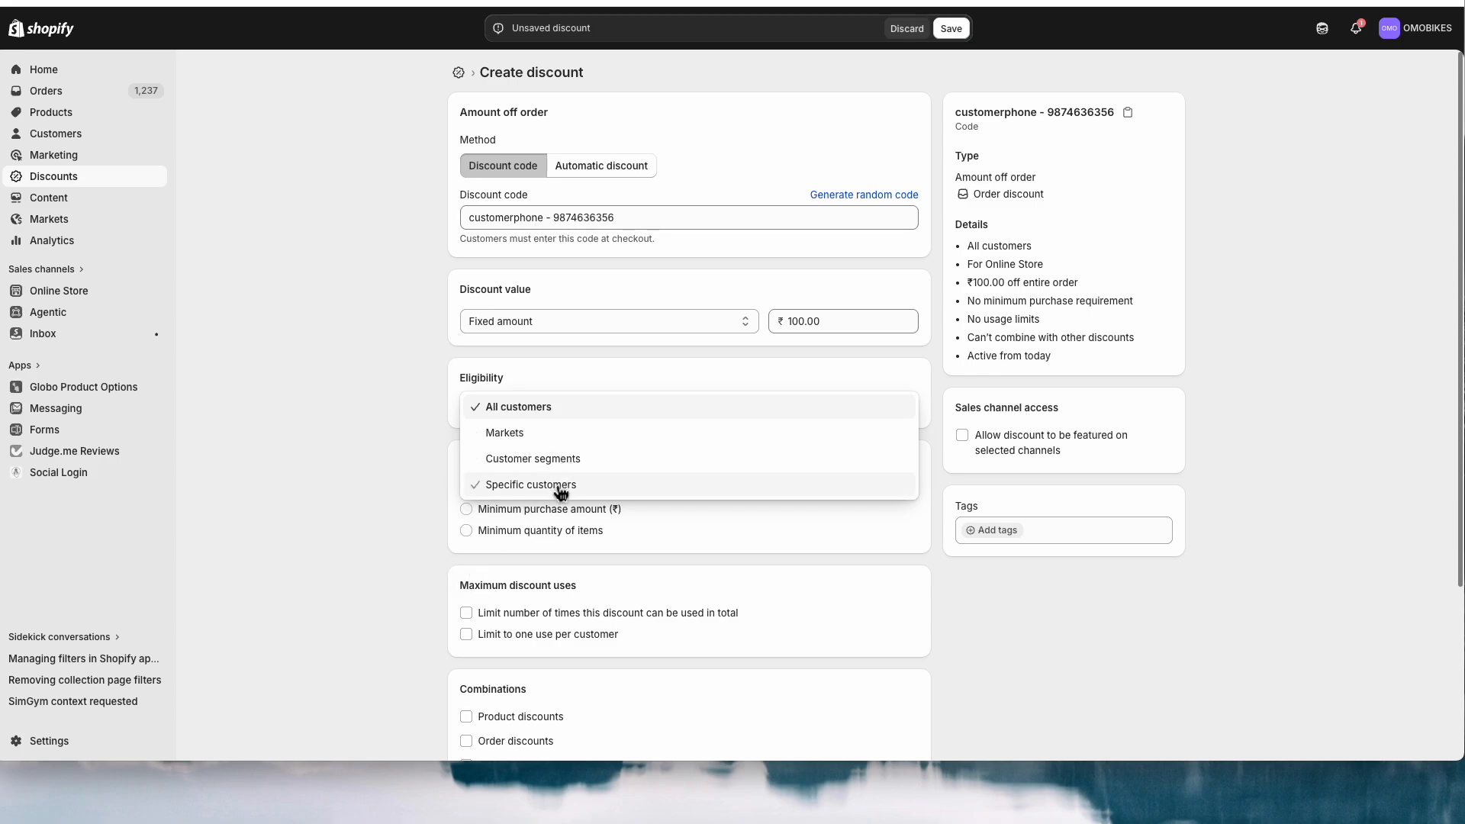
left_click(393, 489)
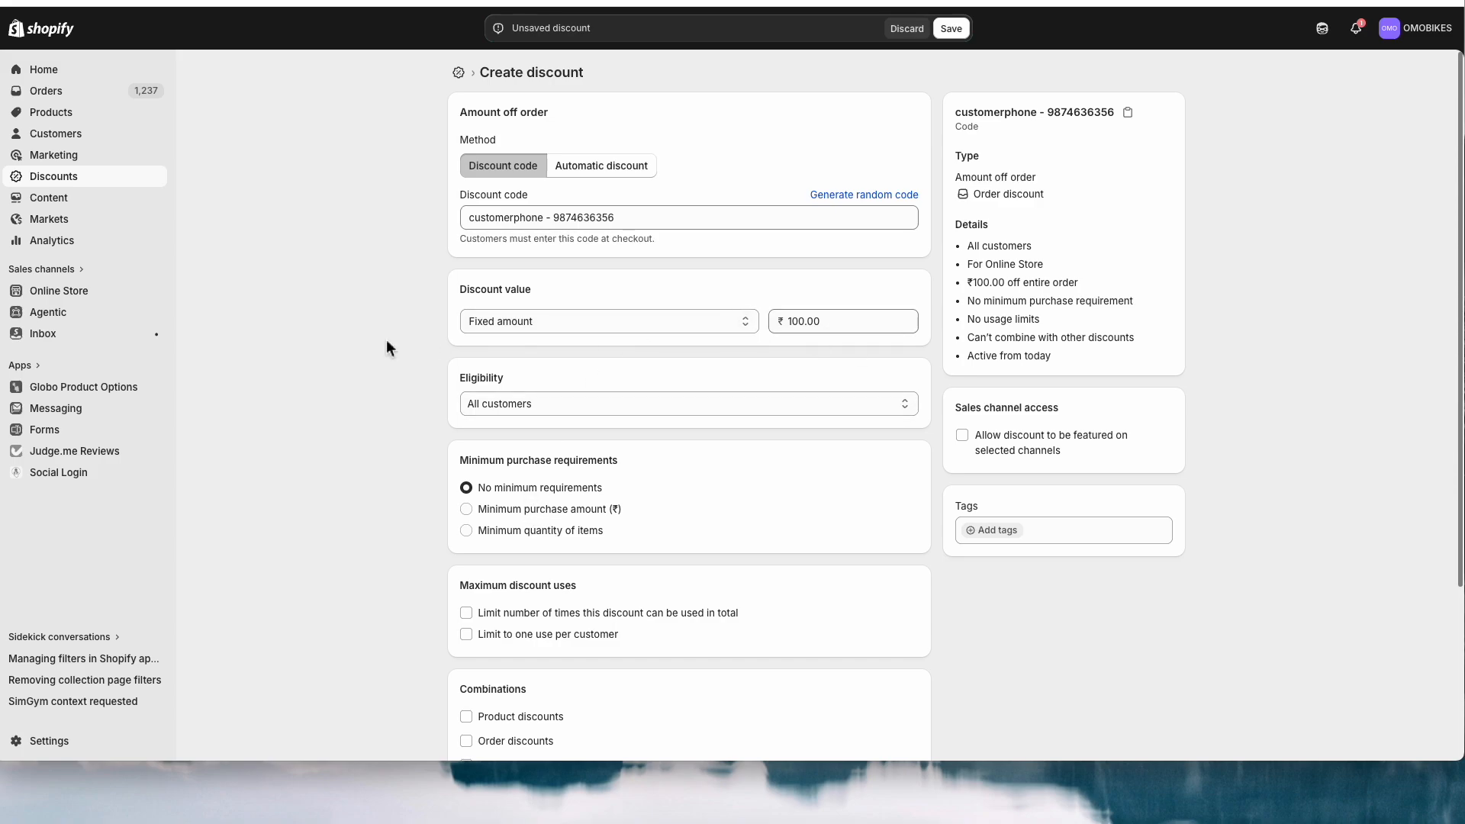
left_click(533, 519)
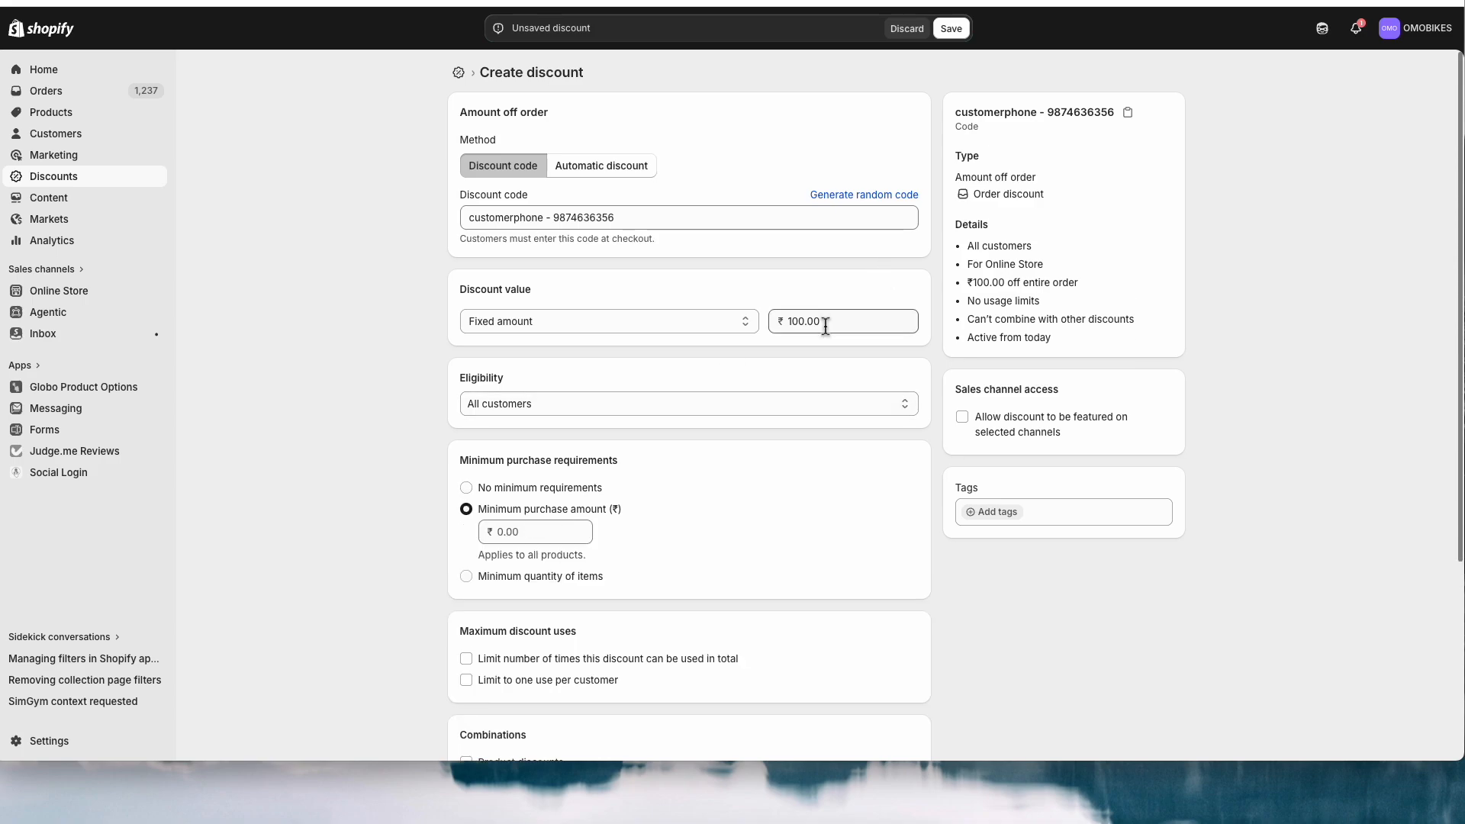
left_click(541, 528)
type("200")
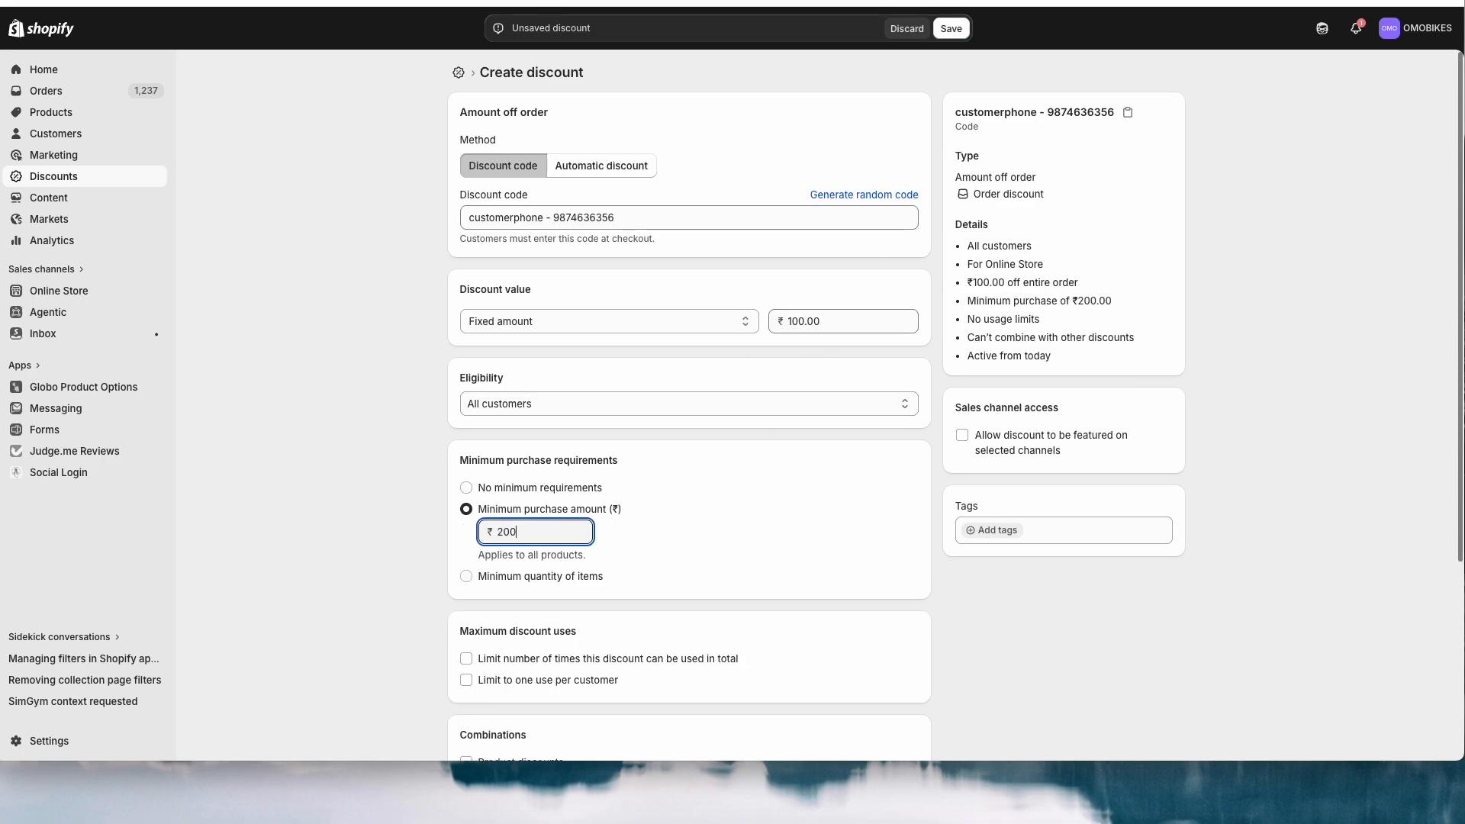
left_click(421, 460)
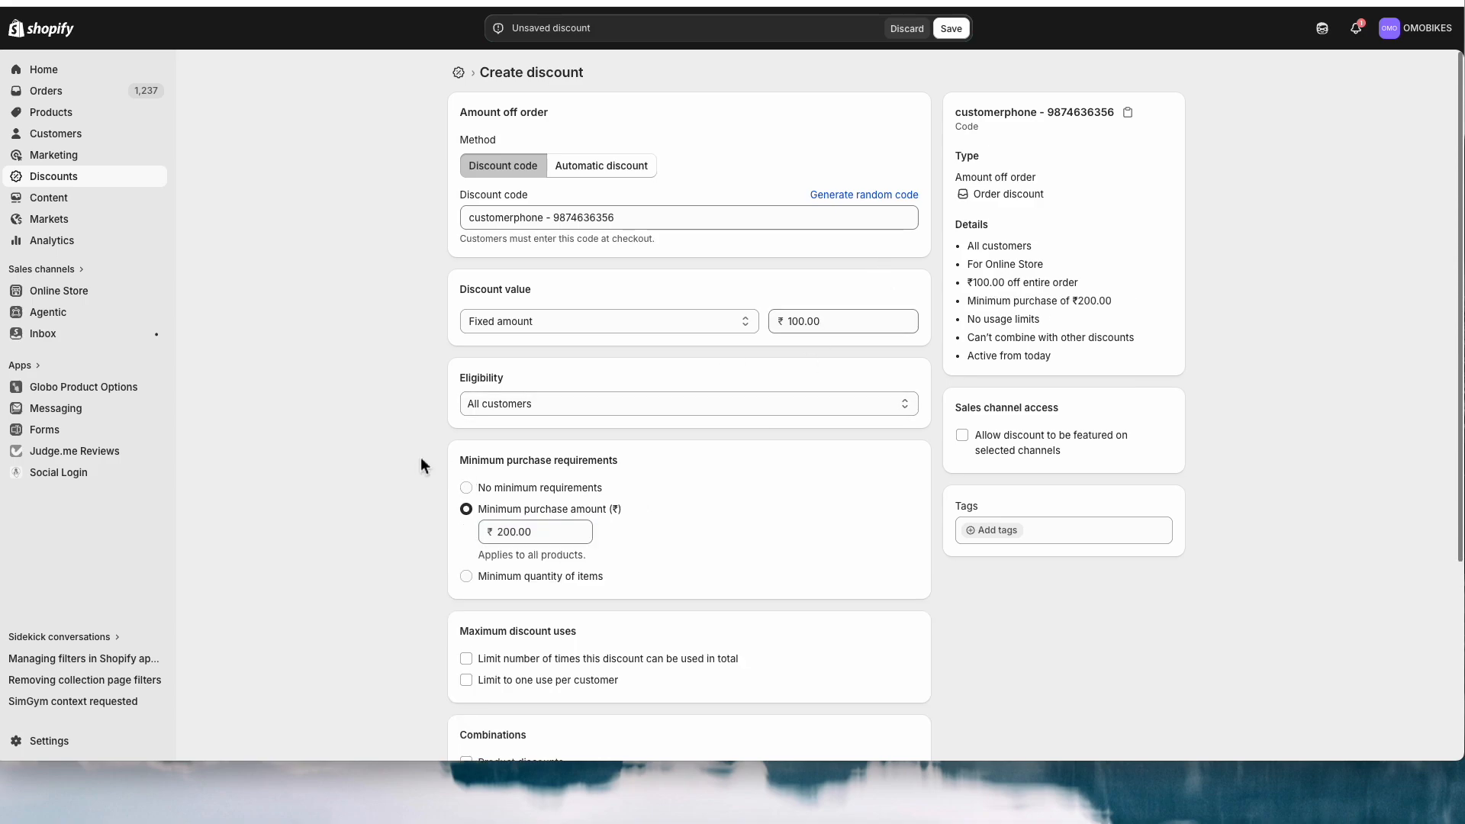
Limit the total number of times the discount can be used to 1.
scroll(420, 459, "down", 1)
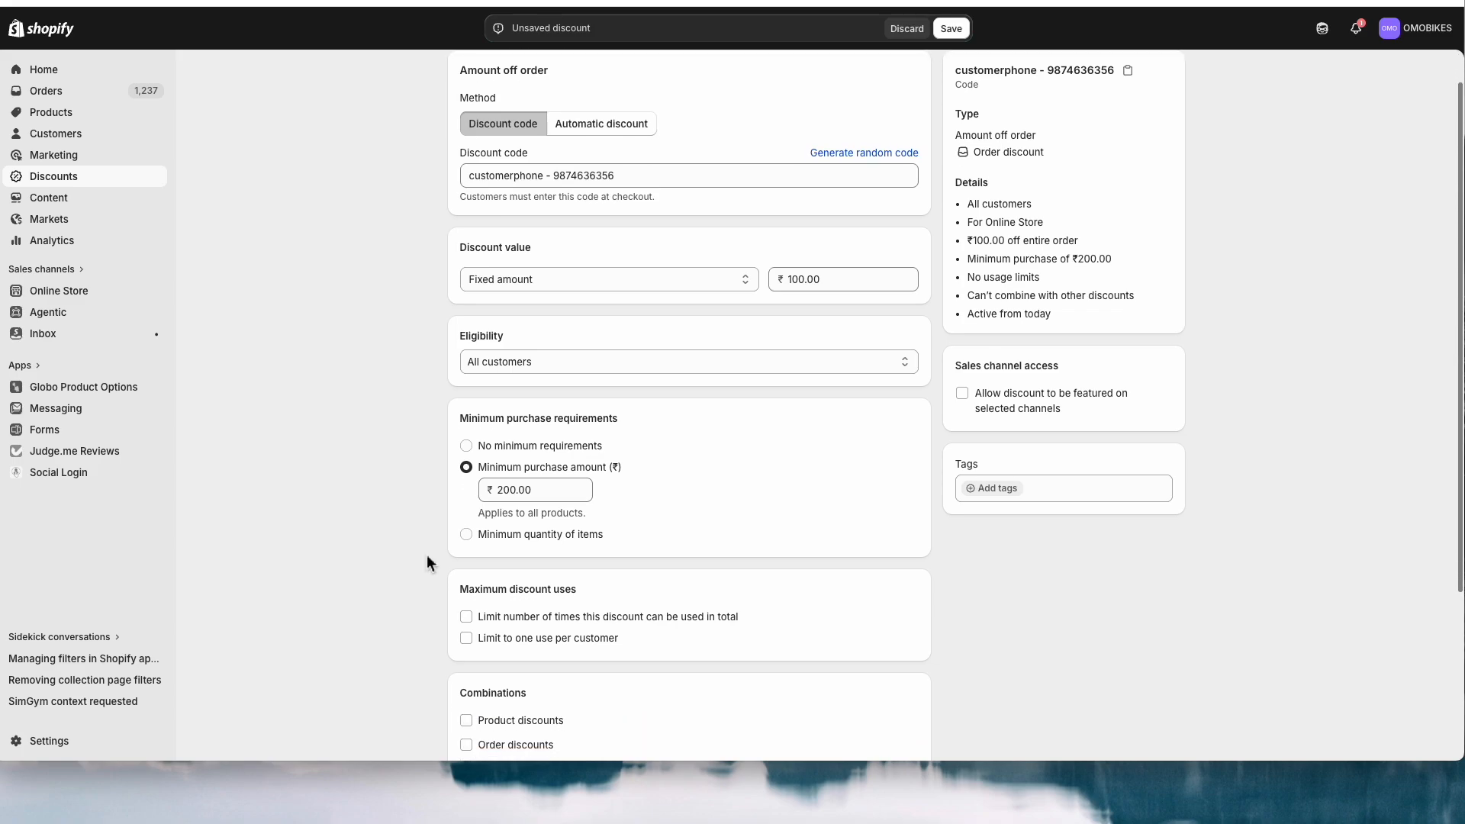
scroll(342, 615, "down", 3)
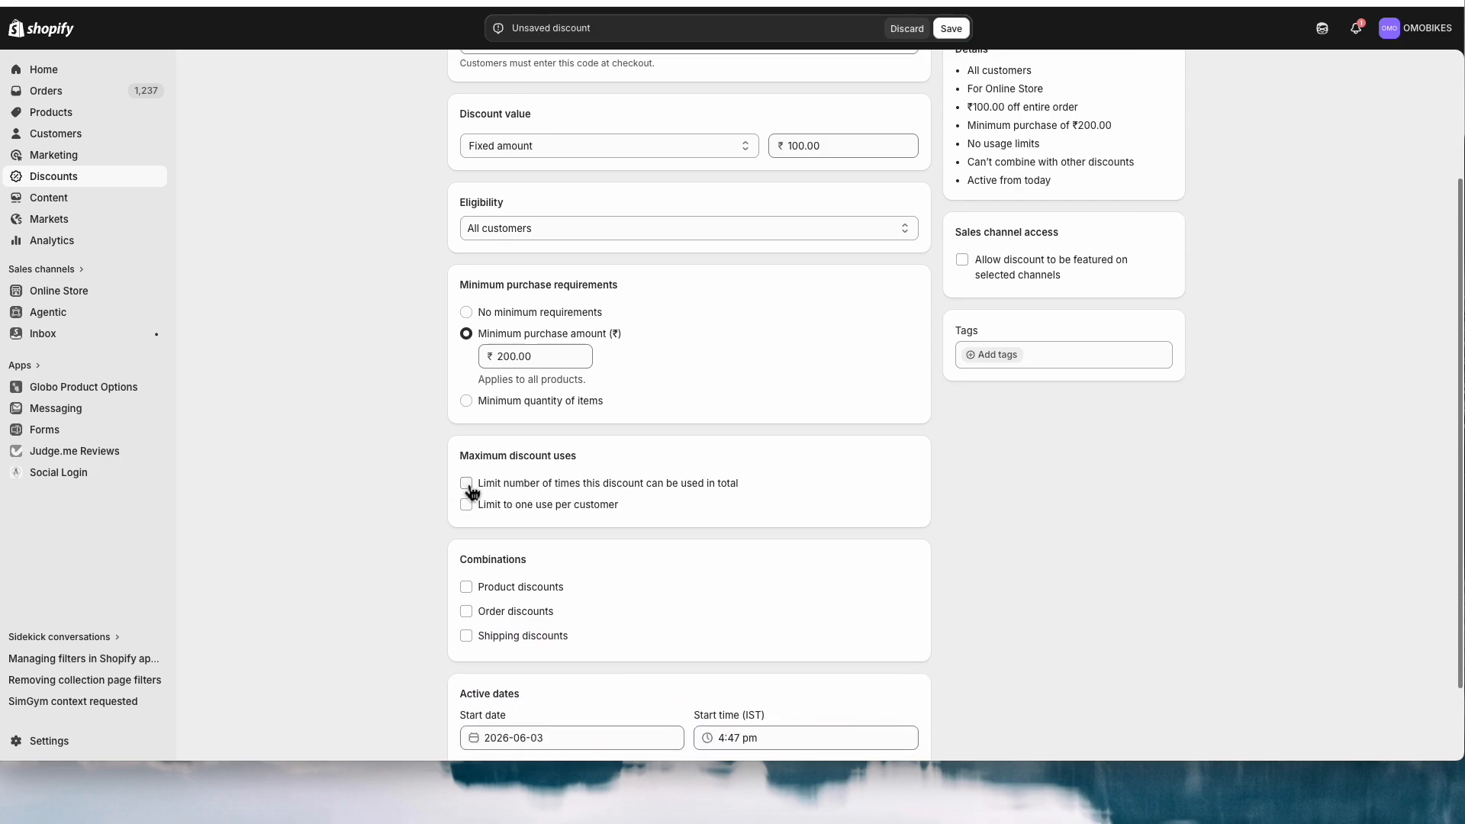
left_click(466, 483)
left_click(526, 504)
type("1")
left_click(390, 543)
Allow the discount to combine with product, order and shipping discounts.
scroll(389, 544, "down", 2)
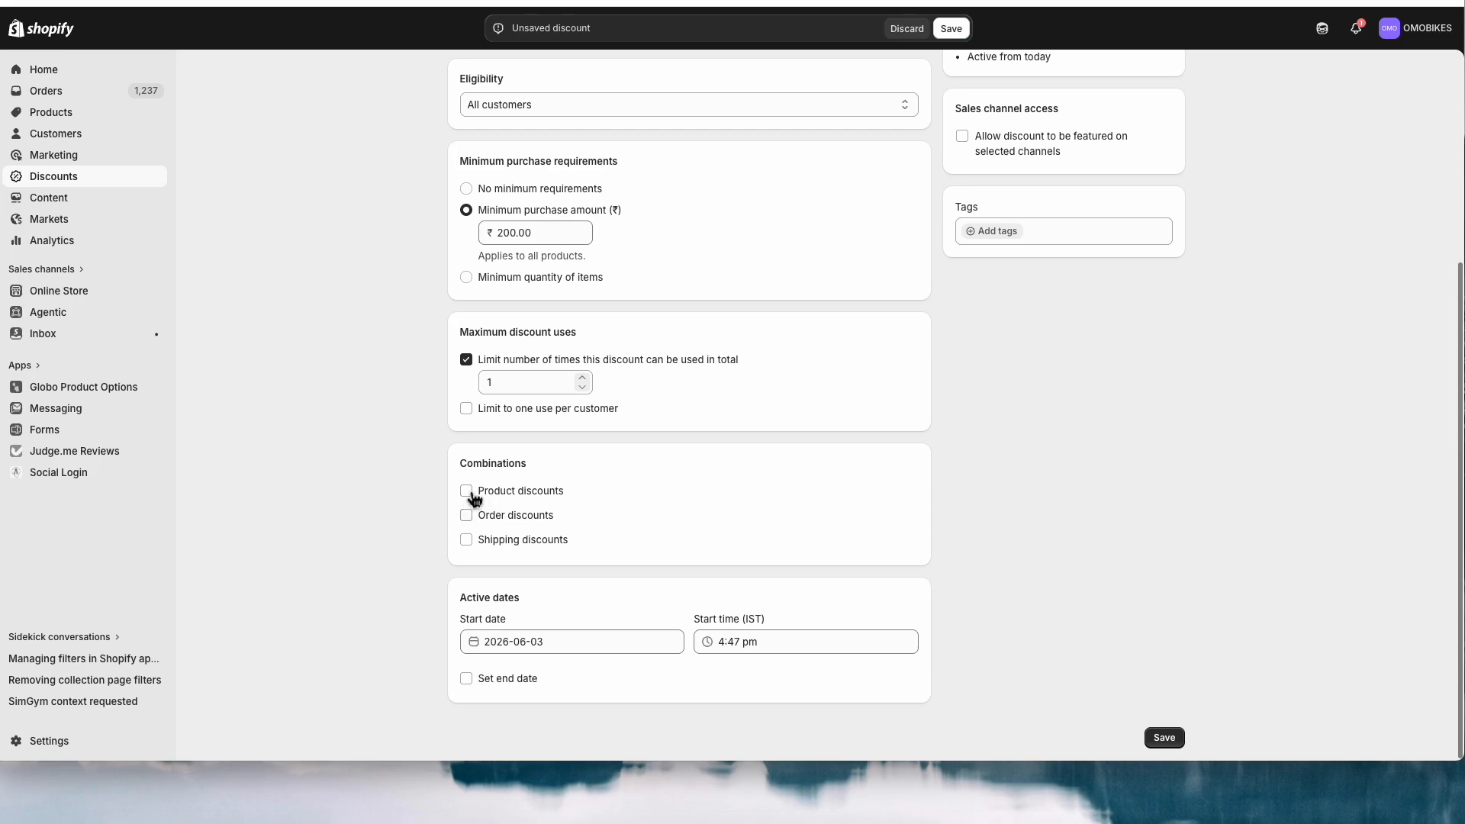
left_click(467, 493)
left_click(468, 532)
left_click(466, 570)
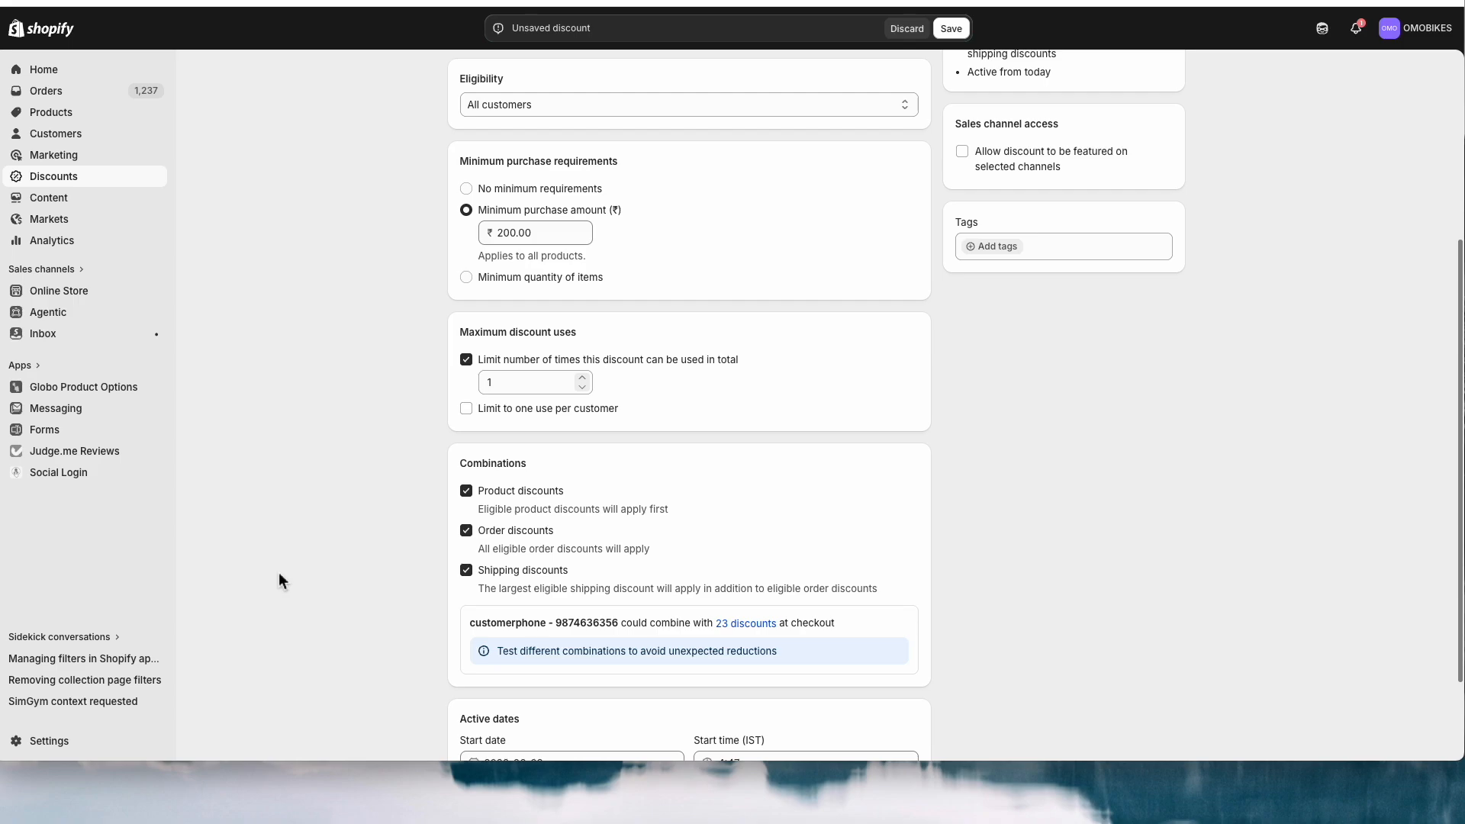
Give the discount an end date of 2026-09-03.
scroll(279, 576, "down", 2)
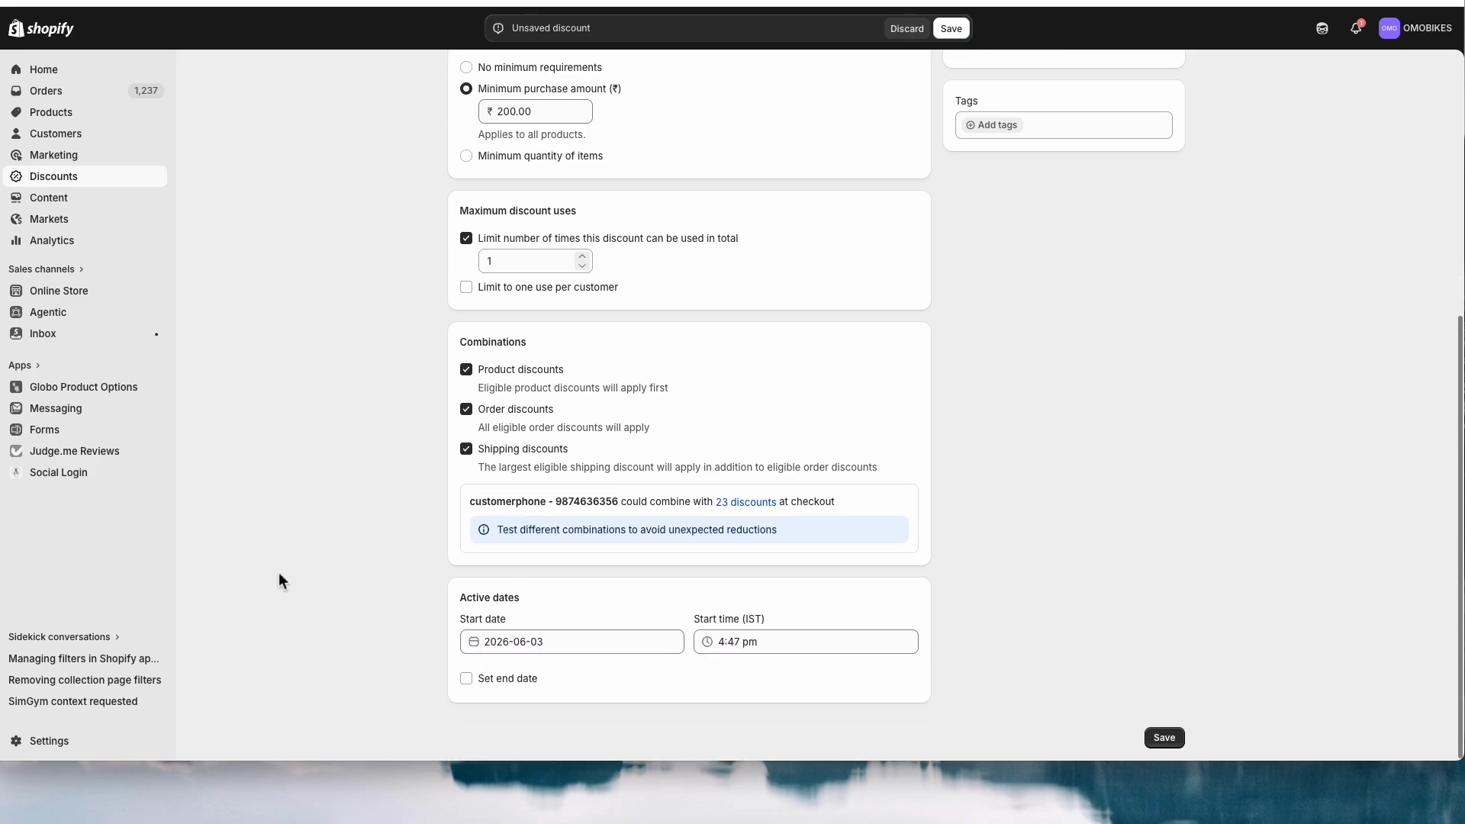
left_click(466, 683)
scroll(467, 687, "down", 1)
left_click(496, 678)
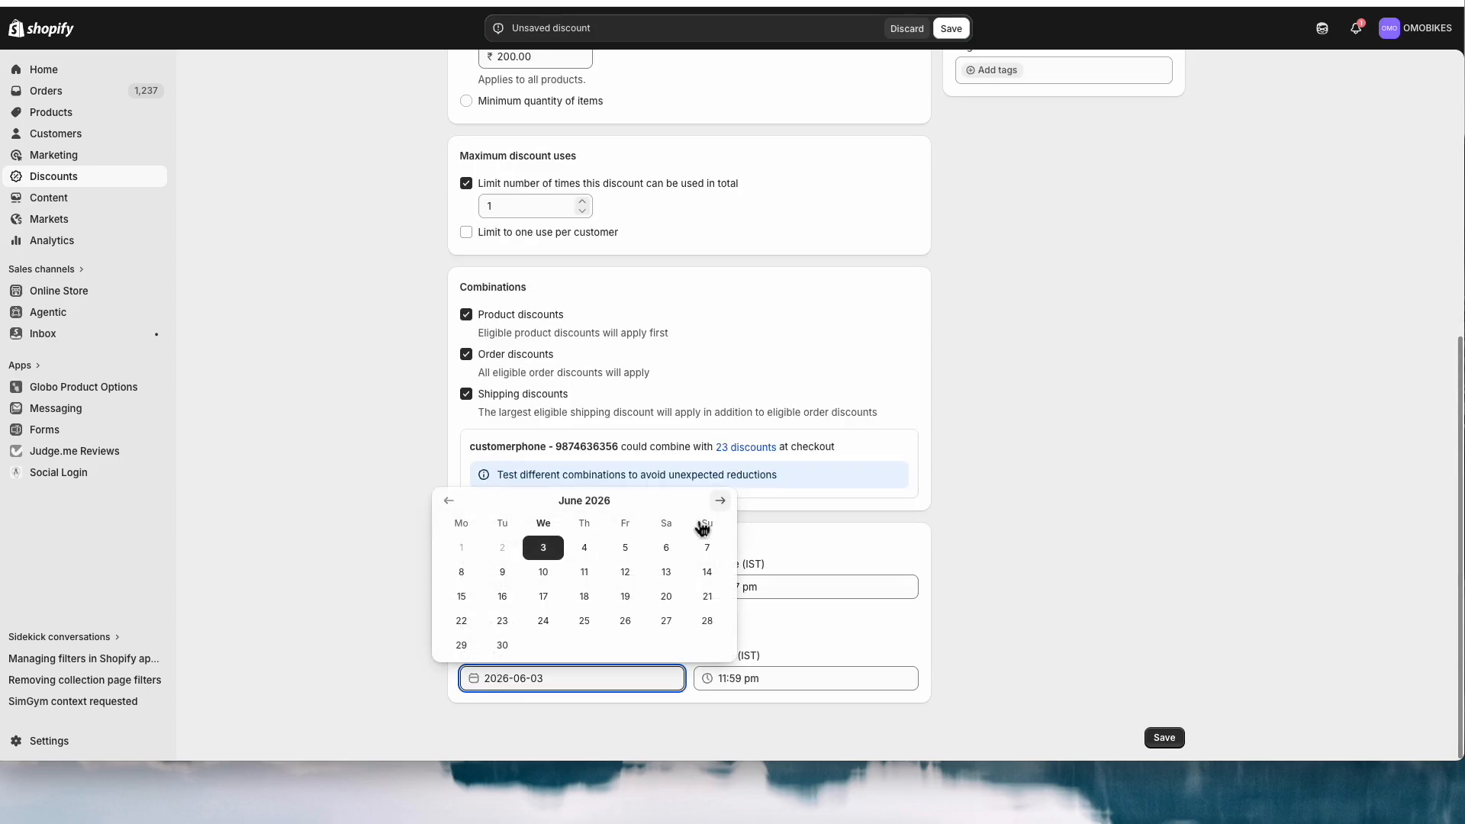
left_click(721, 504)
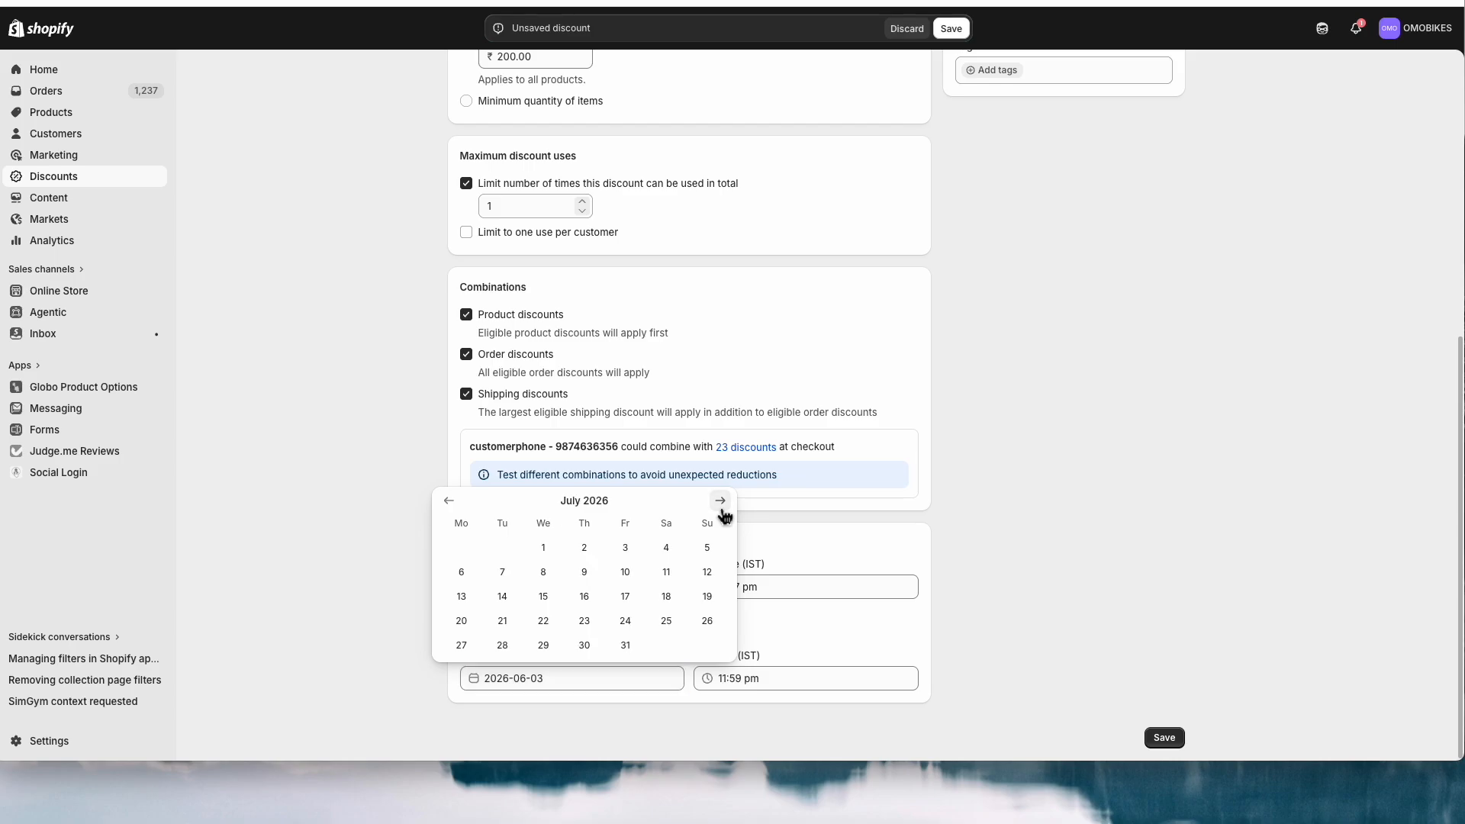
left_click(721, 503)
left_click(721, 476)
left_click(587, 557)
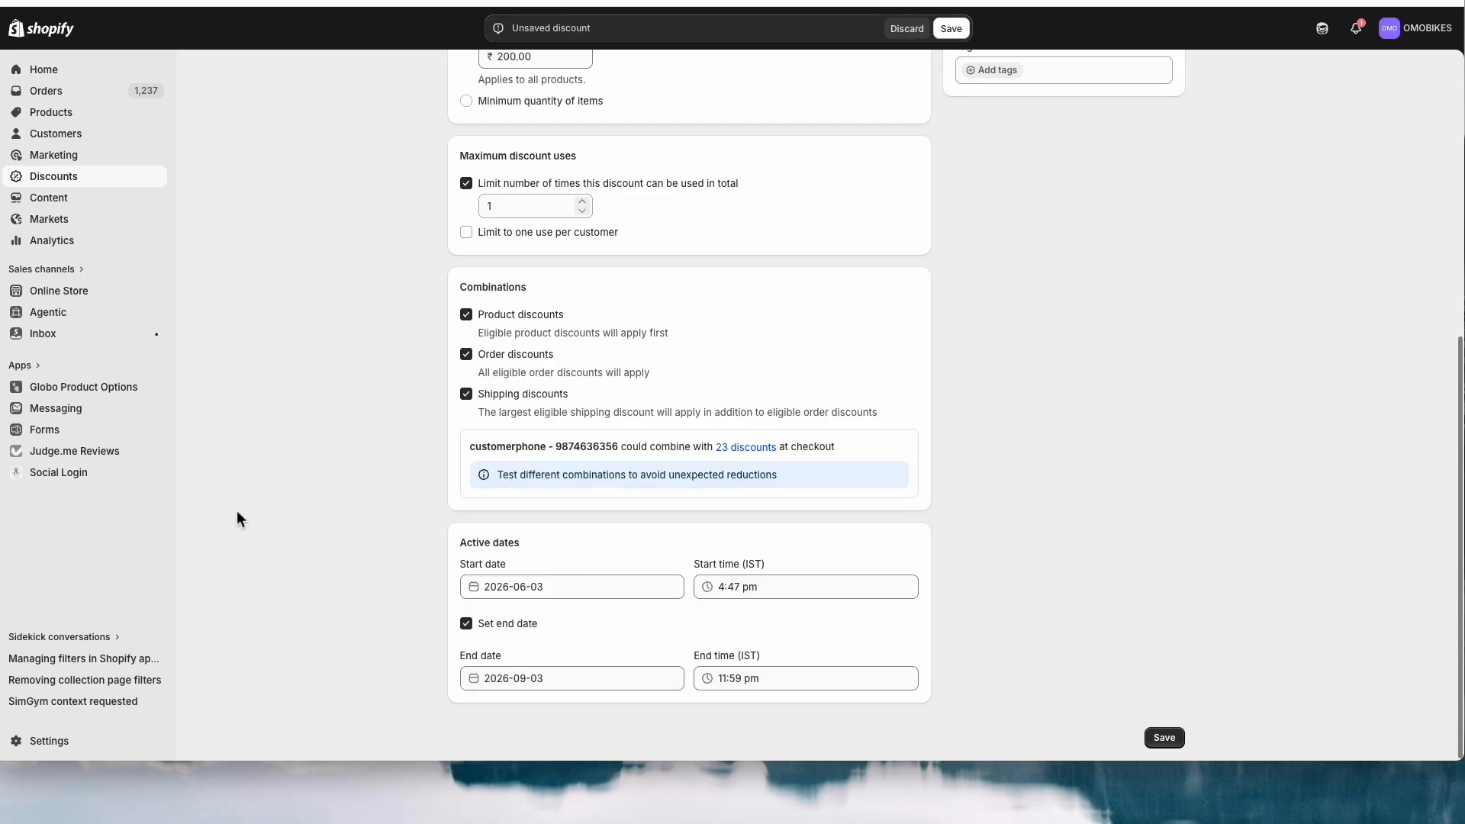
Review the order discount's summary, including its amount, minimum purchase, usage limit and active dates, and save the discount.
scroll(1241, 331, "up", 6)
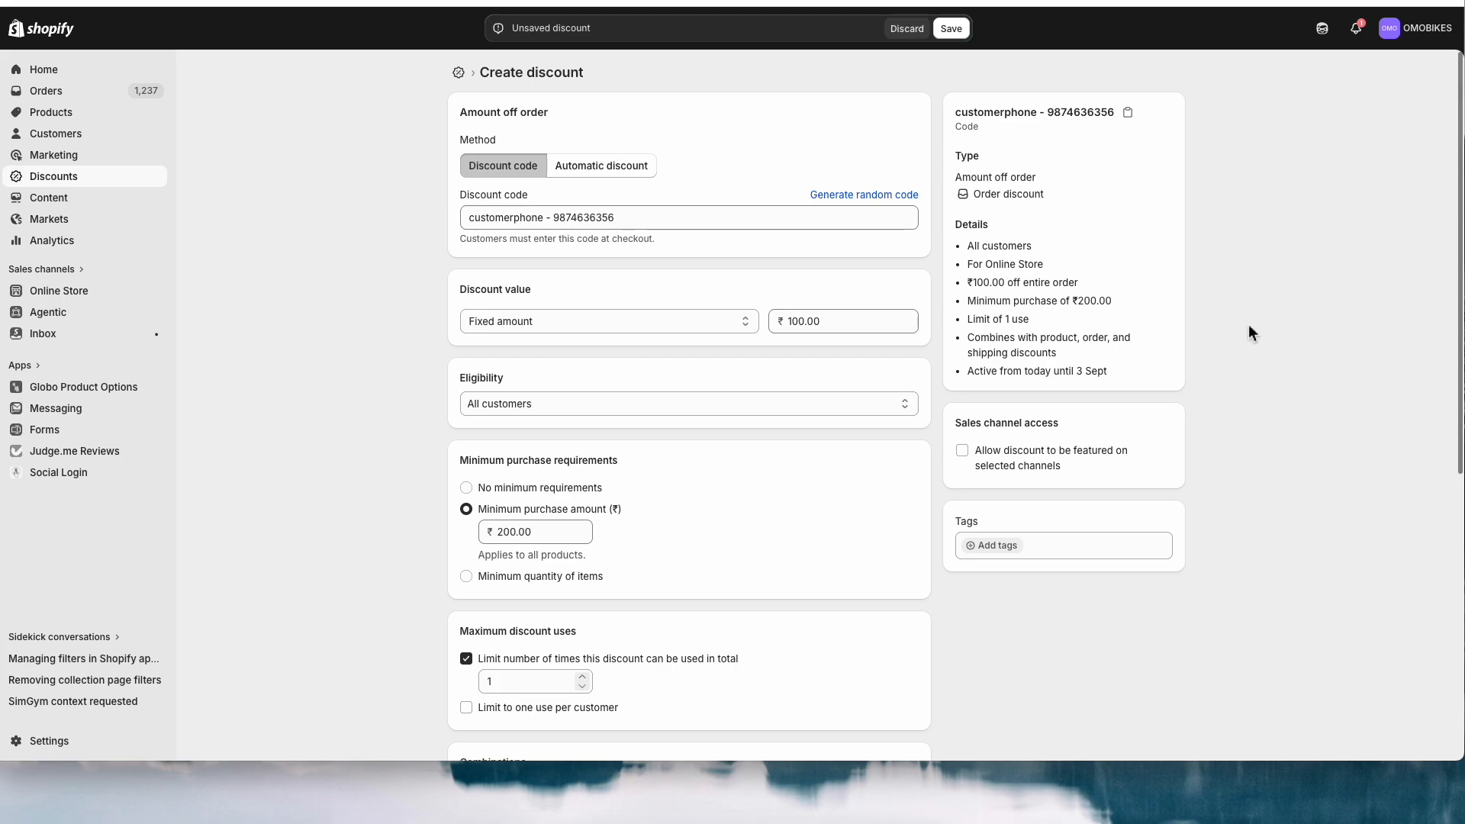
left_click_drag(956, 126, 1115, 358)
left_click(1126, 183)
left_click_drag(1023, 248, 985, 248)
left_click(986, 250)
left_click_drag(991, 283, 1068, 302)
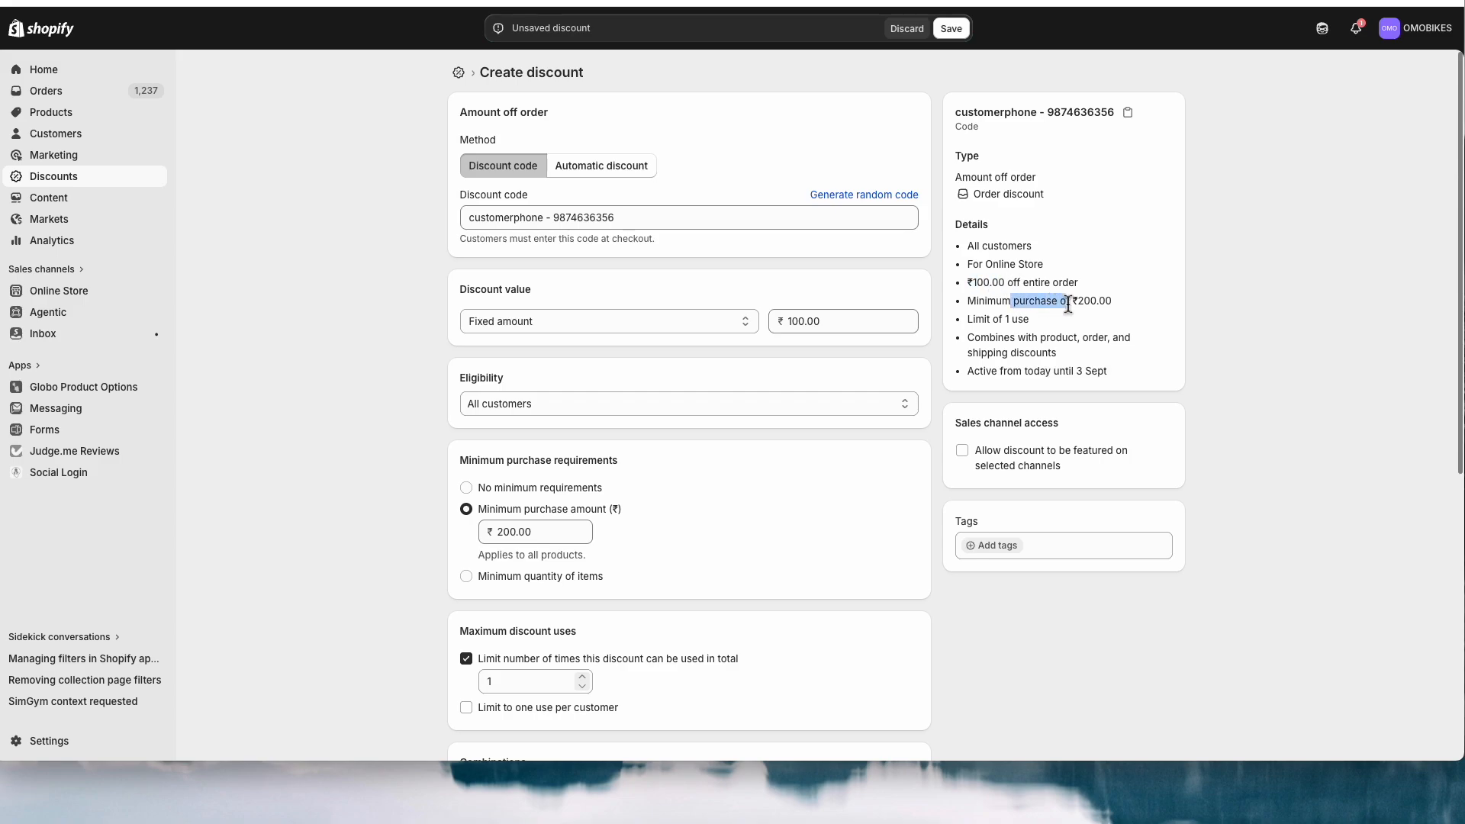
left_click(1069, 302)
left_click_drag(975, 320, 1057, 373)
left_click(1057, 373)
left_click(955, 32)
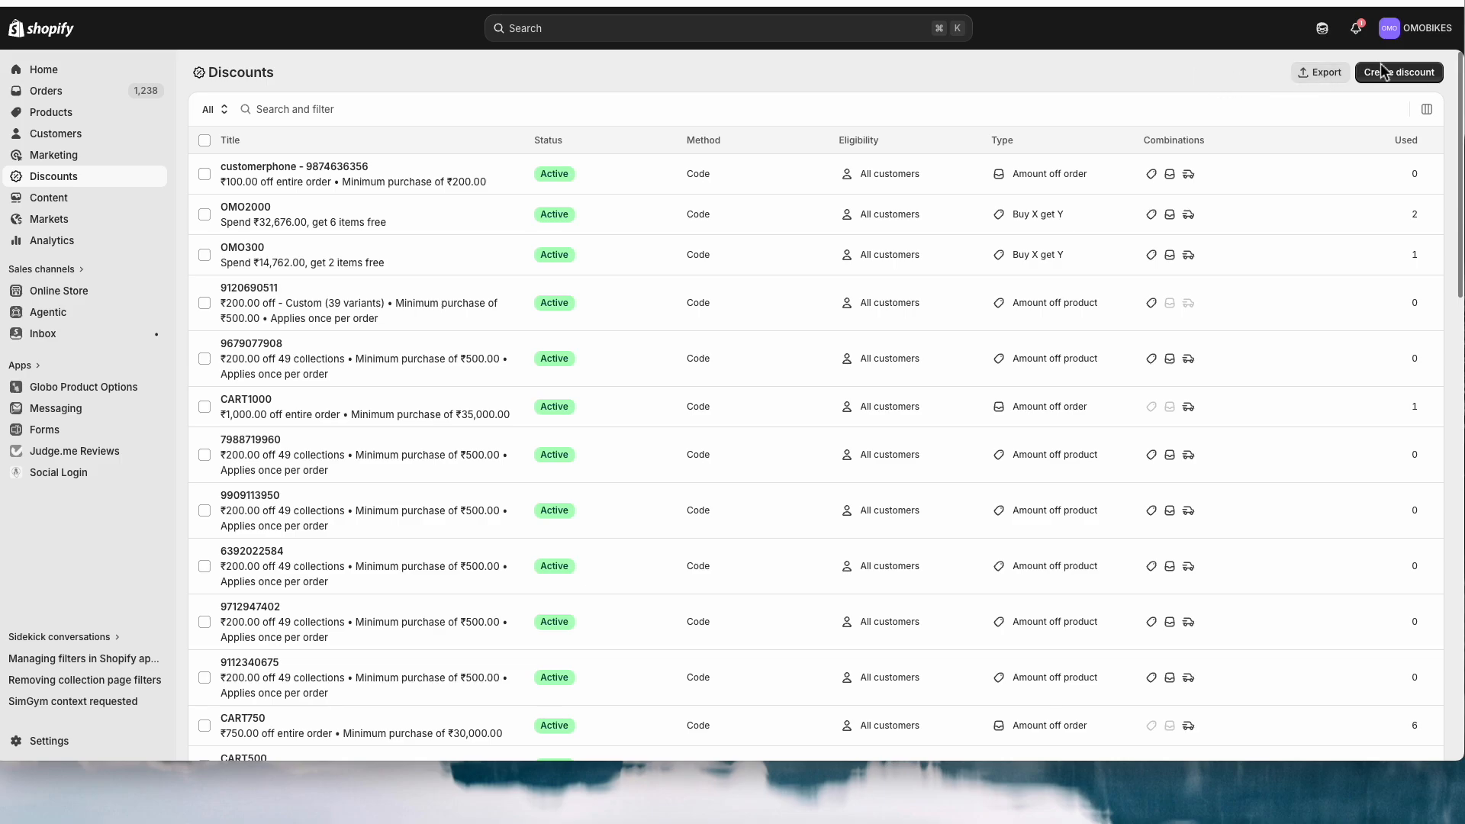
Start a new amount off products discount and enter a code containing the customer's phone number.
left_click(1406, 72)
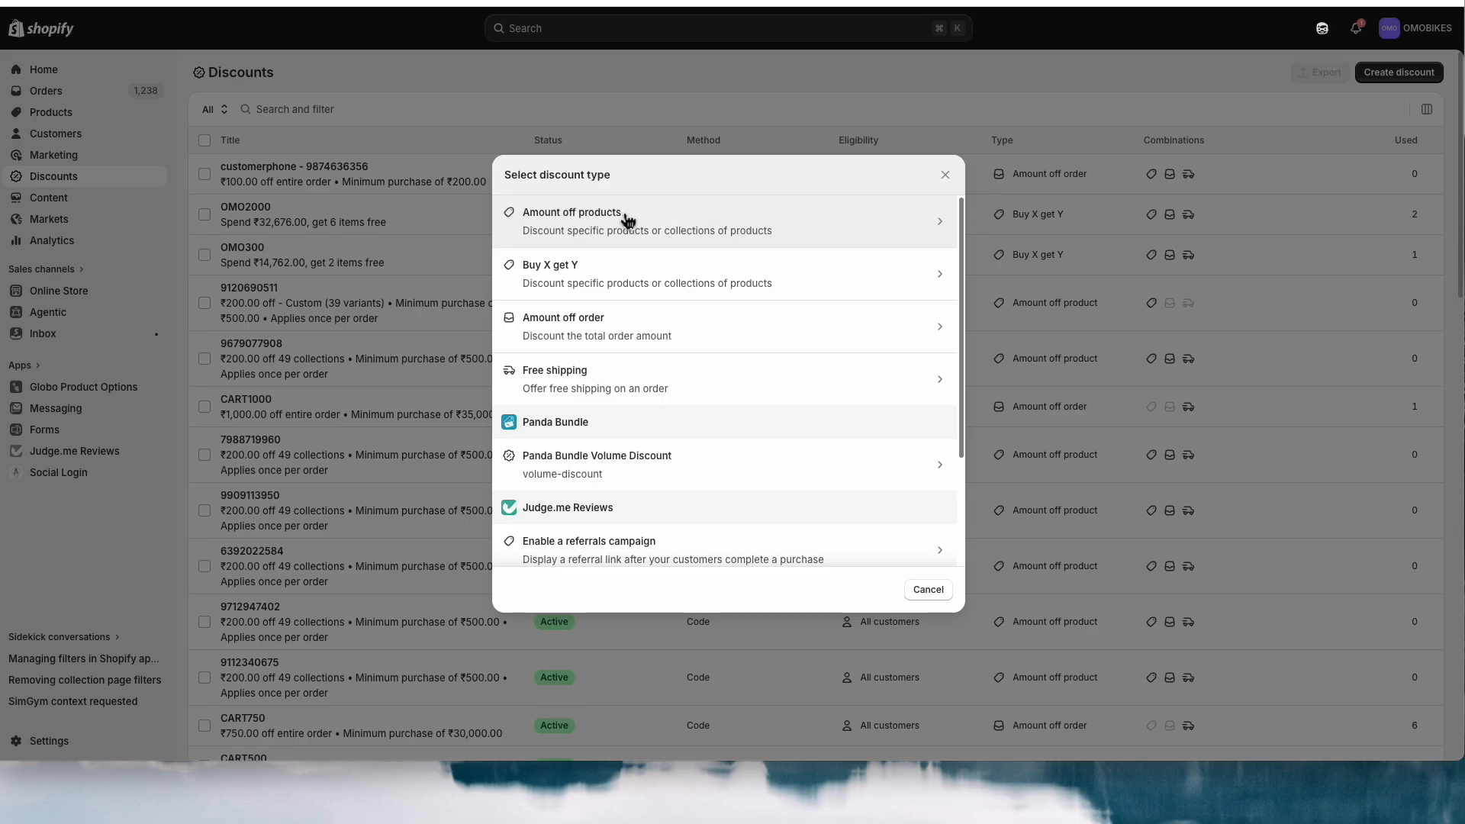
left_click(627, 220)
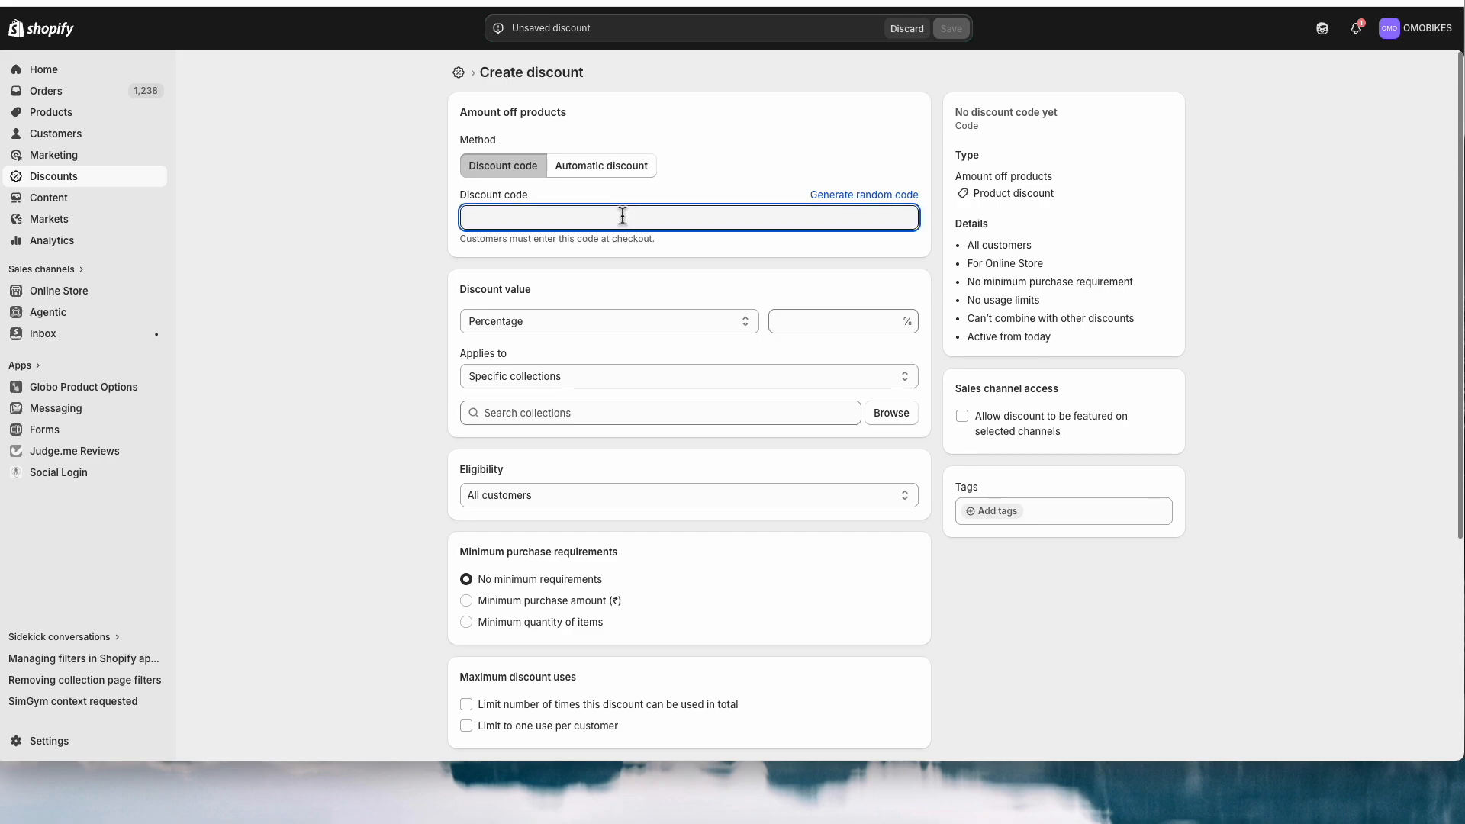
type("ustomer phone n")
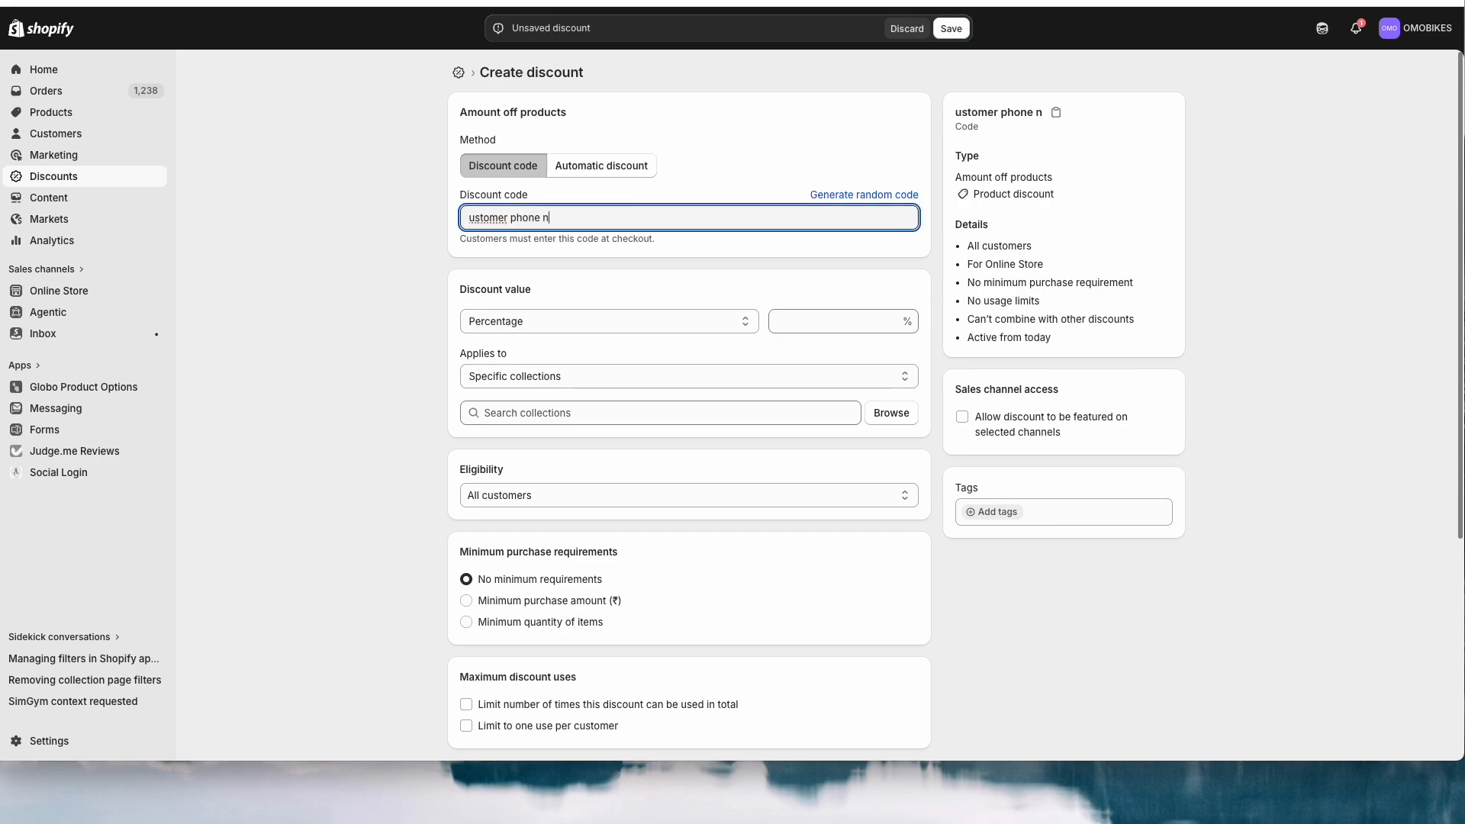
type("u134134134")
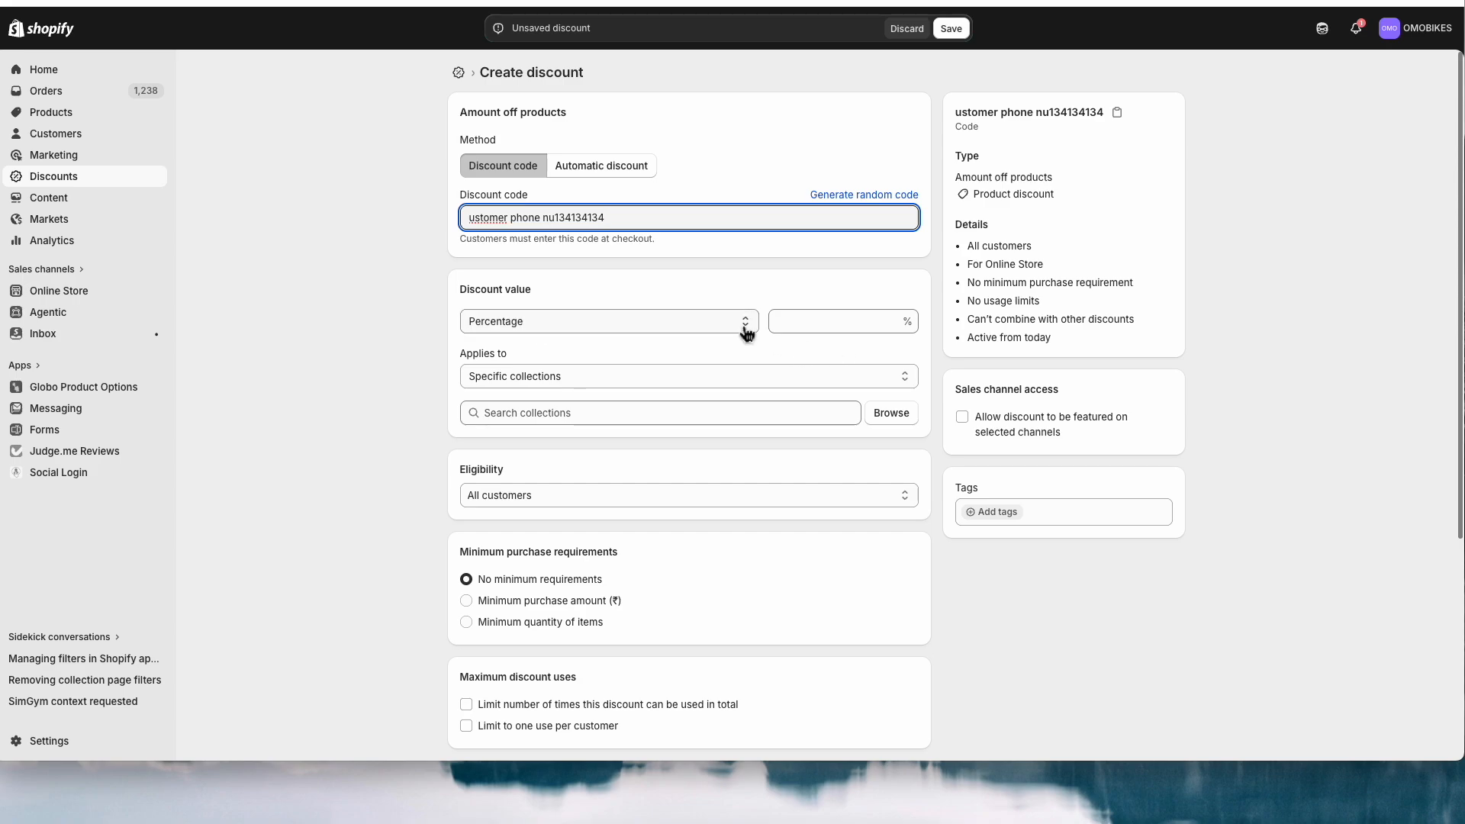
Set the product discount's value to 20 percent and make it apply to specific products.
left_click(793, 327)
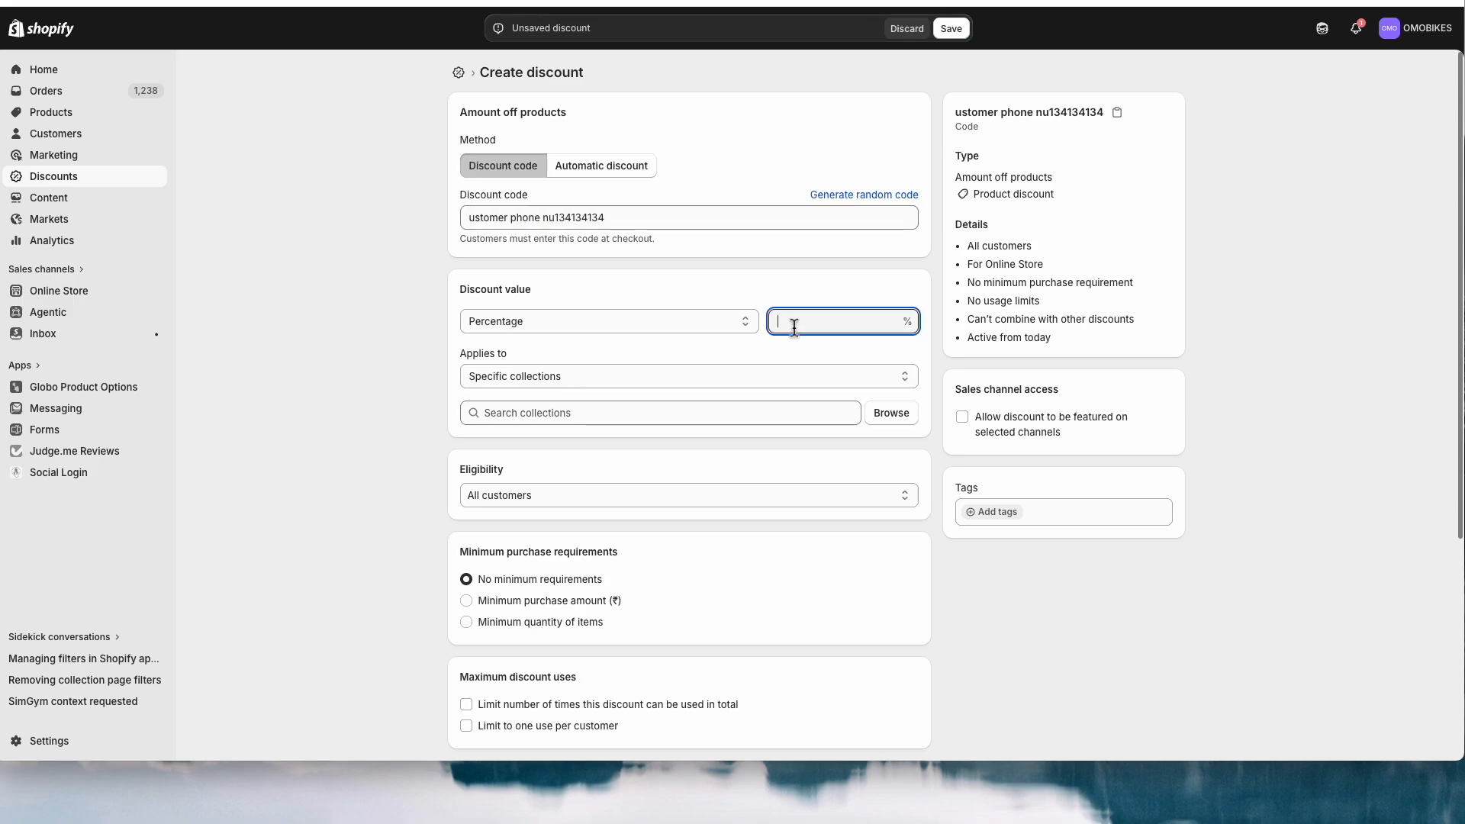
type("20")
left_click(318, 281)
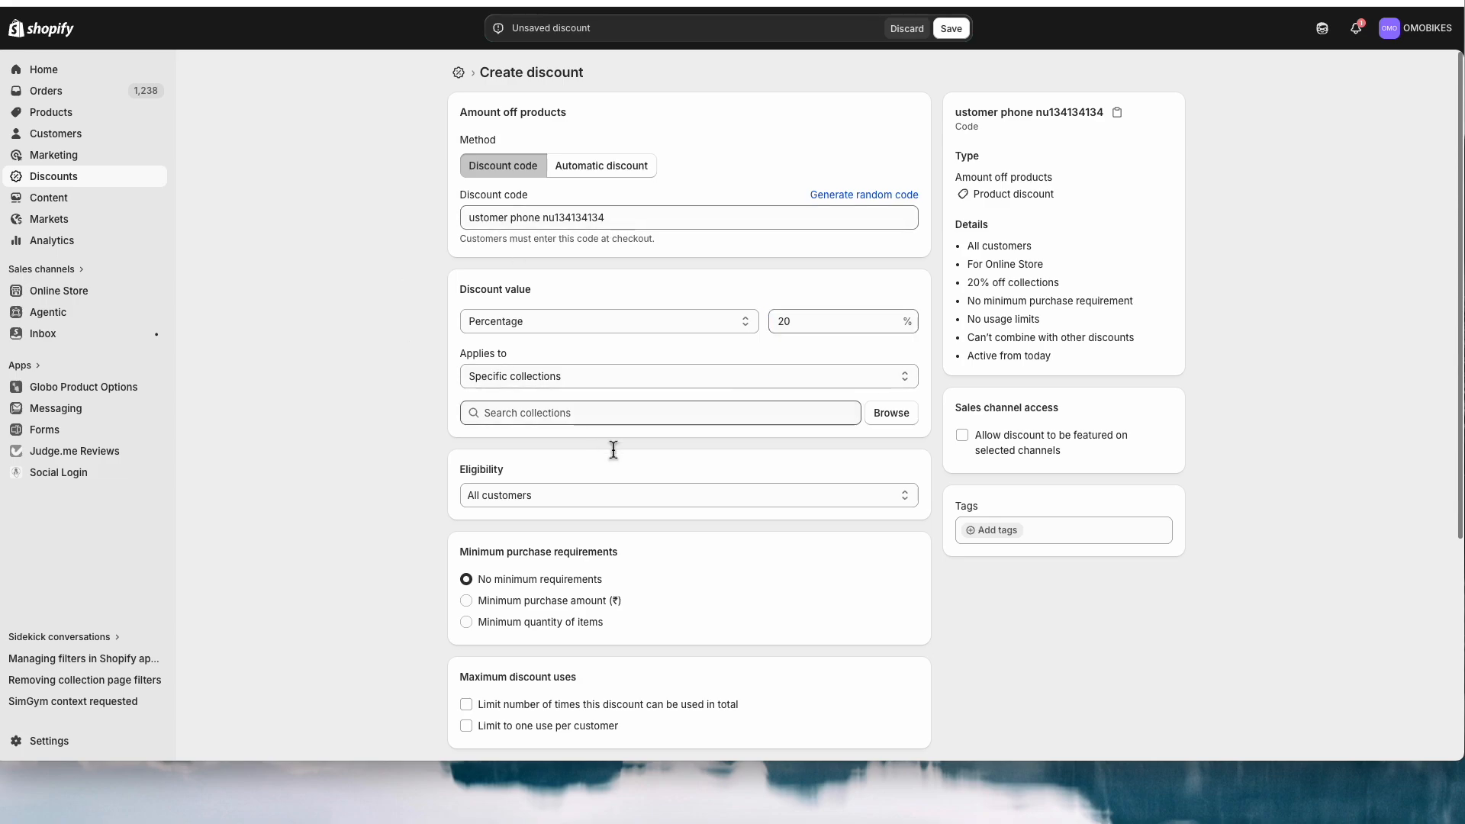
left_click(520, 384)
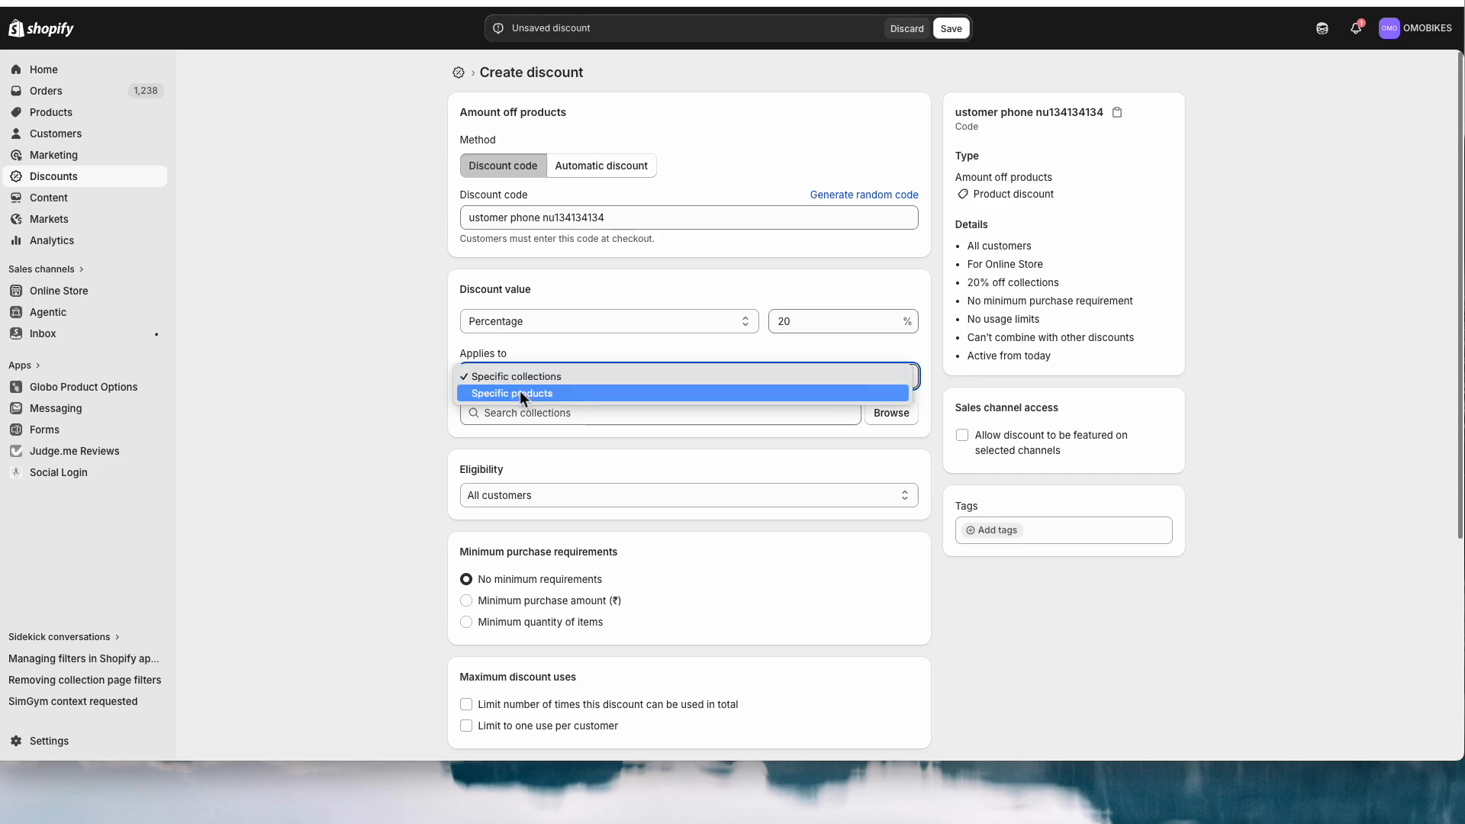
left_click(521, 393)
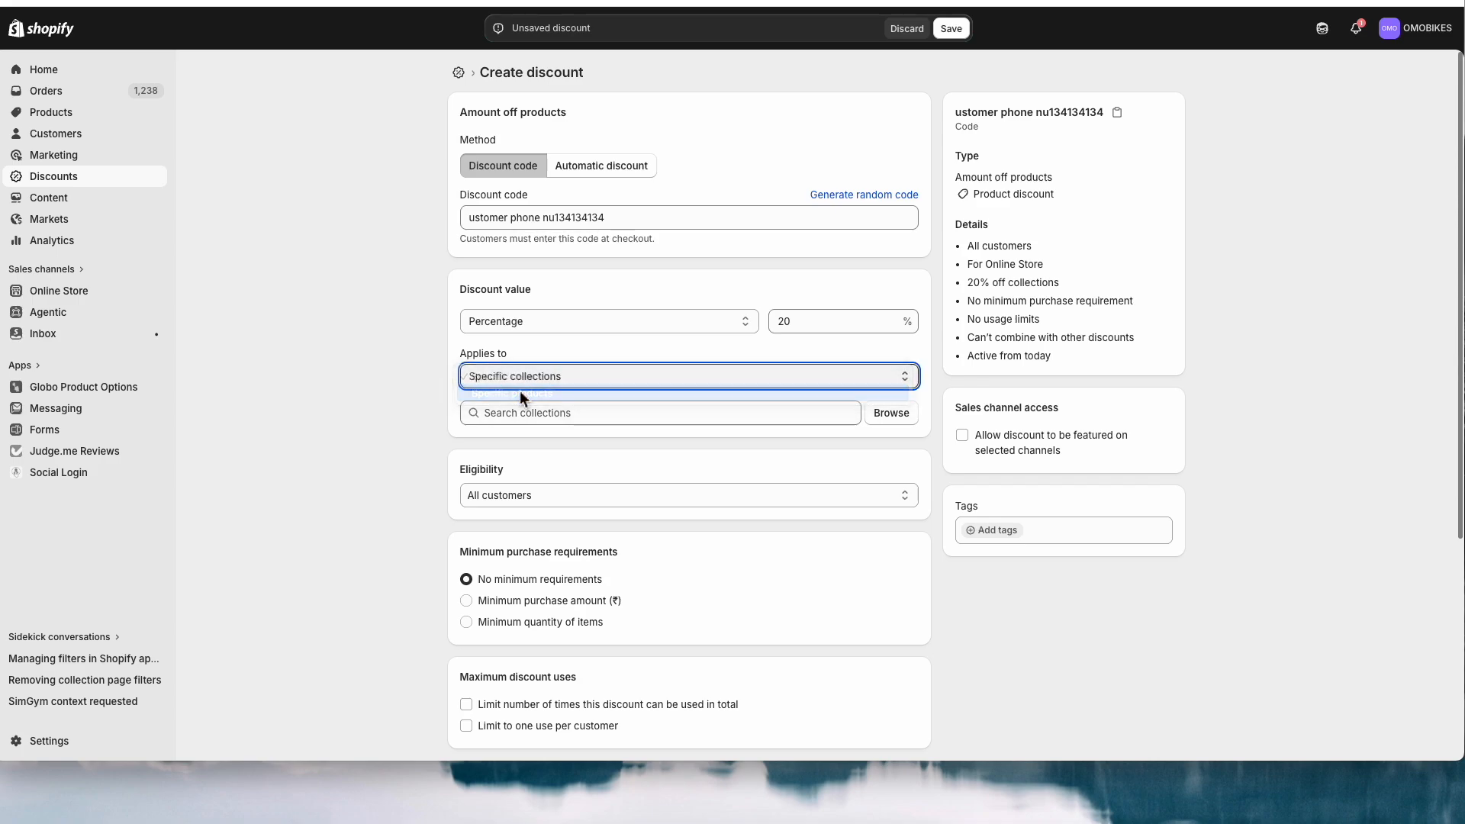
Search the products for "chain" and add Bicycle Chain for 7 & 21 Gear to the discount.
left_click(527, 416)
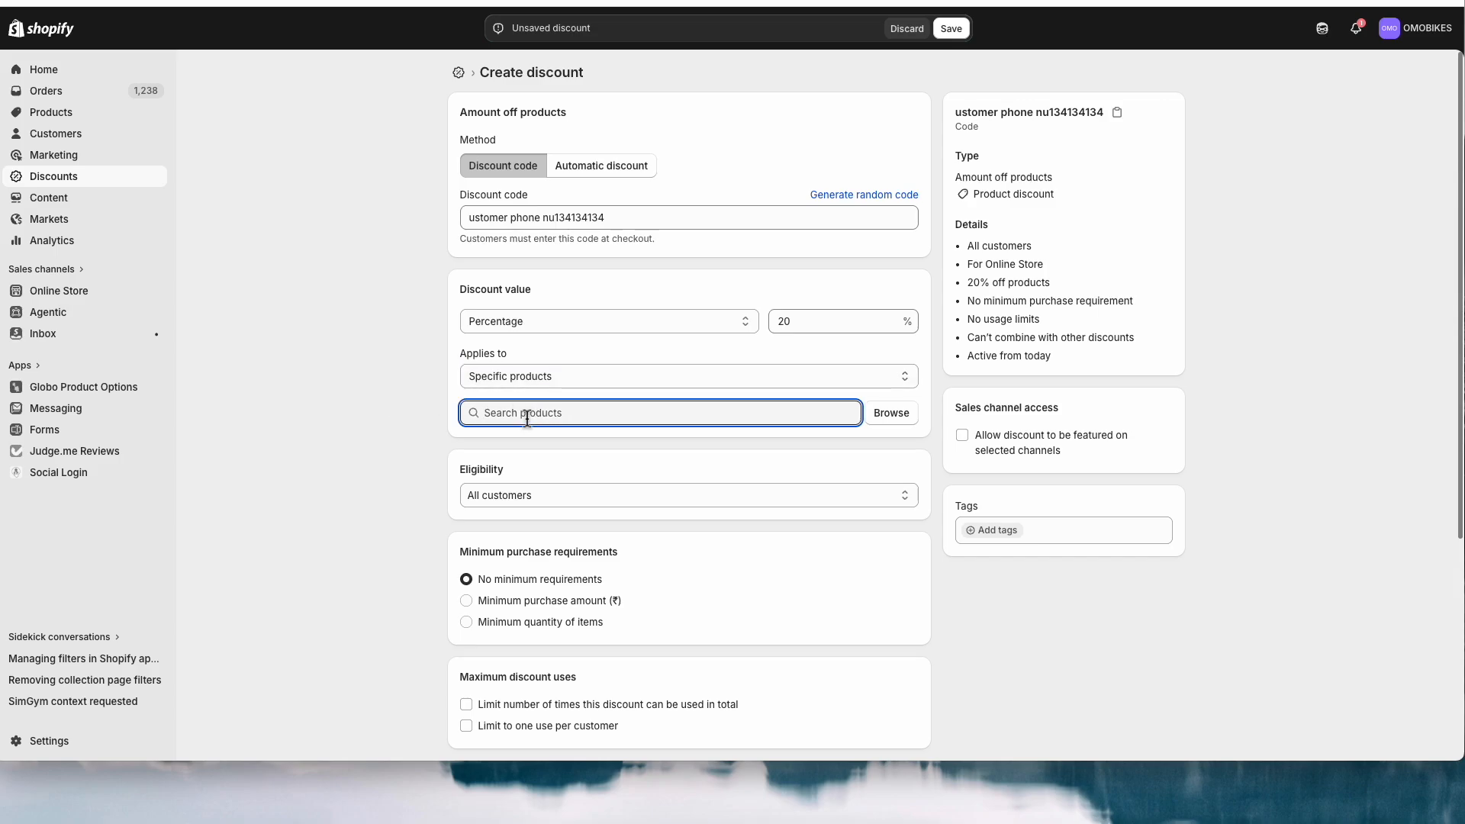
type("chain")
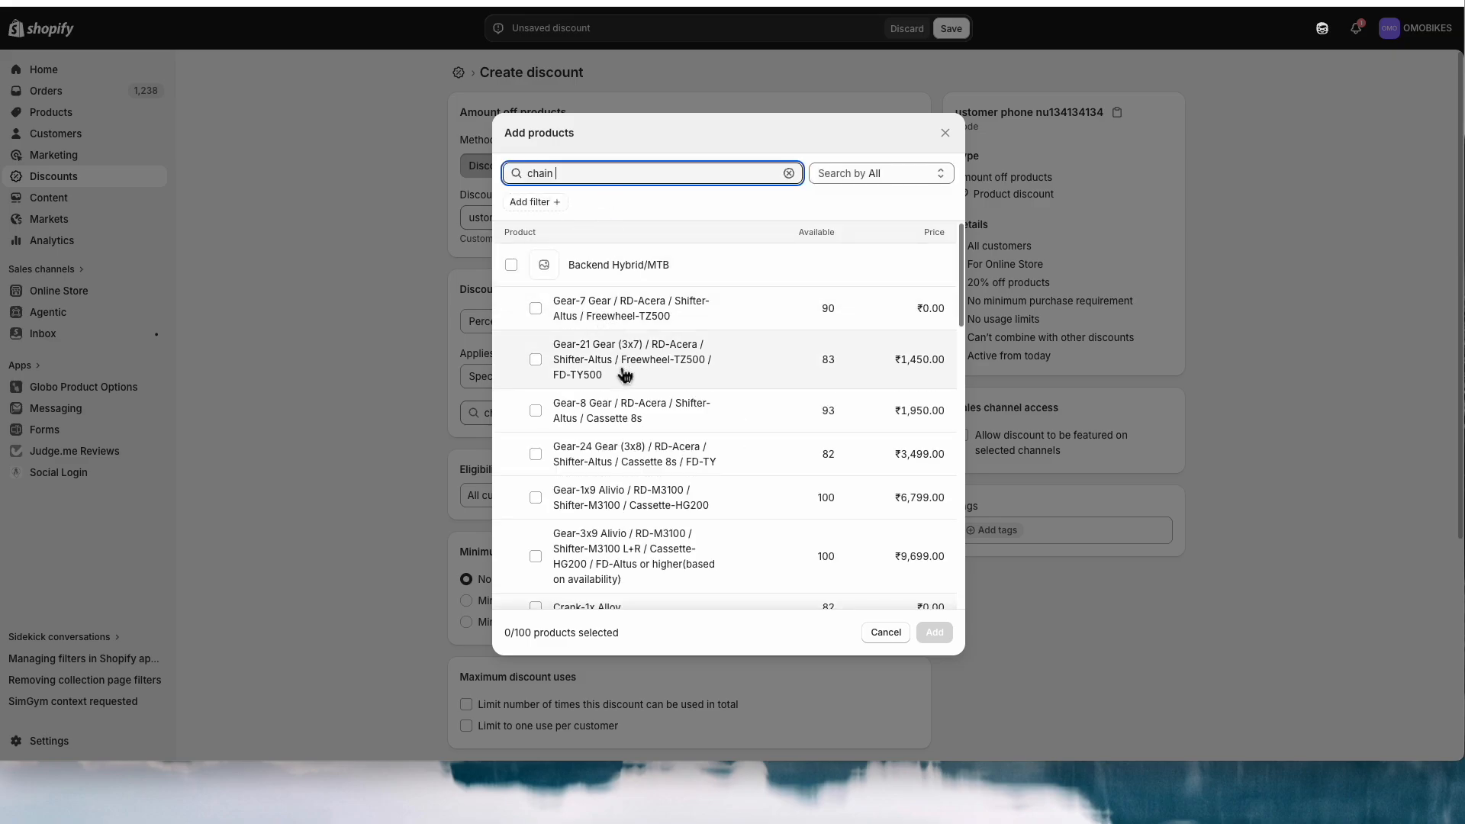
scroll(621, 375, "down", 10)
scroll(624, 374, "up", 2)
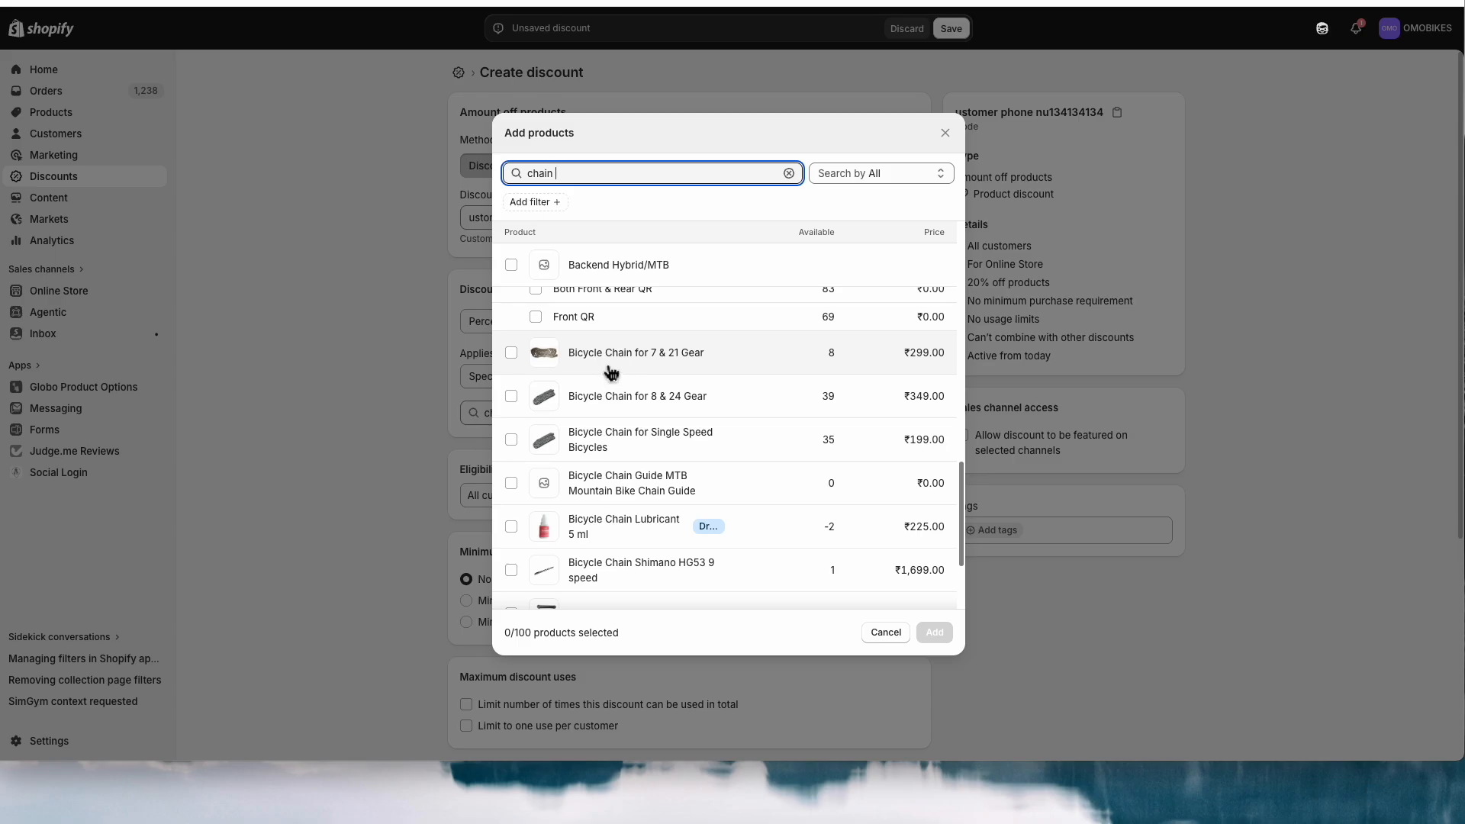
left_click(611, 372)
left_click(934, 632)
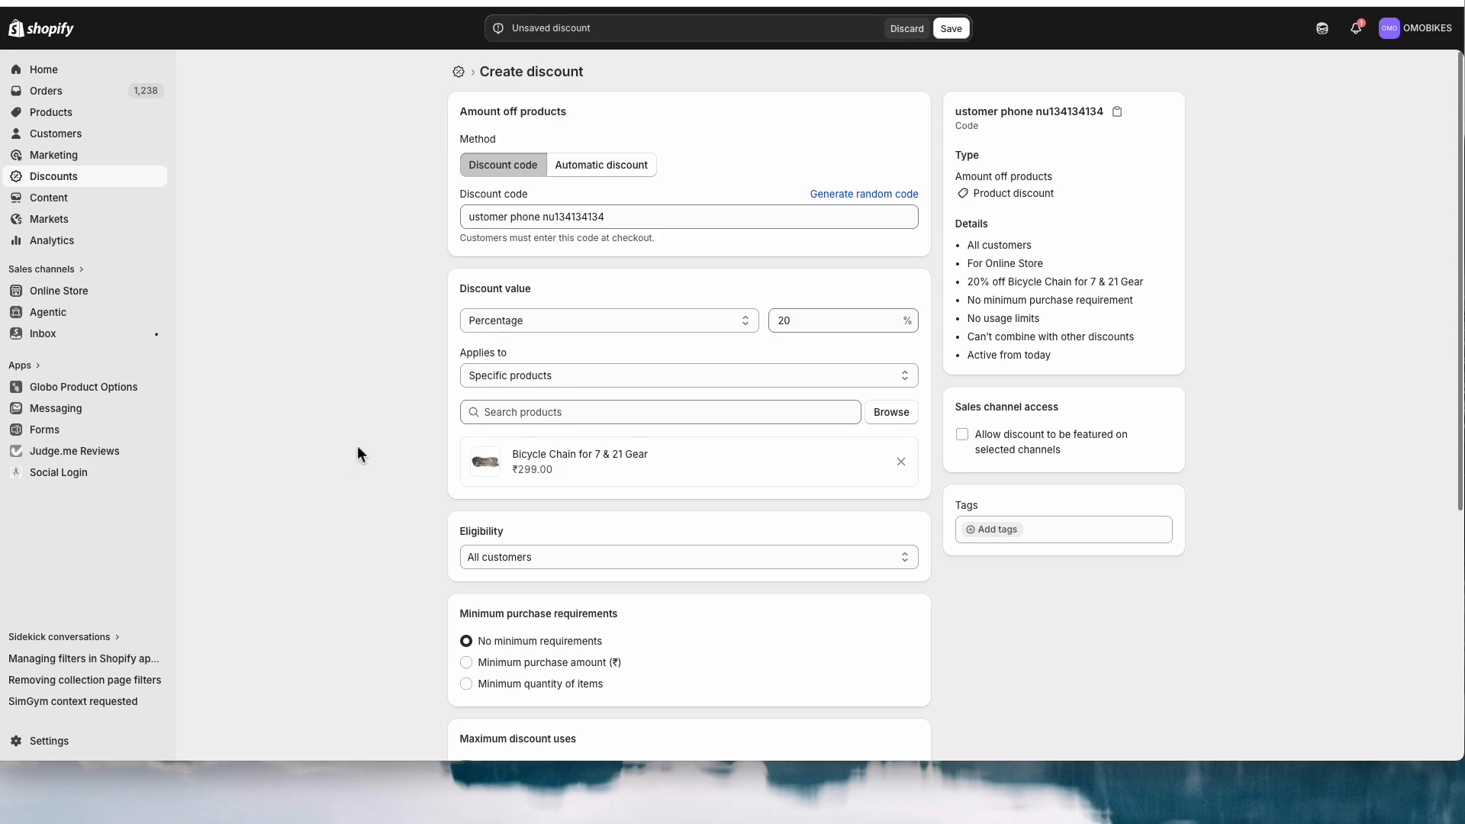
Allow the product discount to combine with product, order and shipping discounts.
scroll(358, 447, "down", 3)
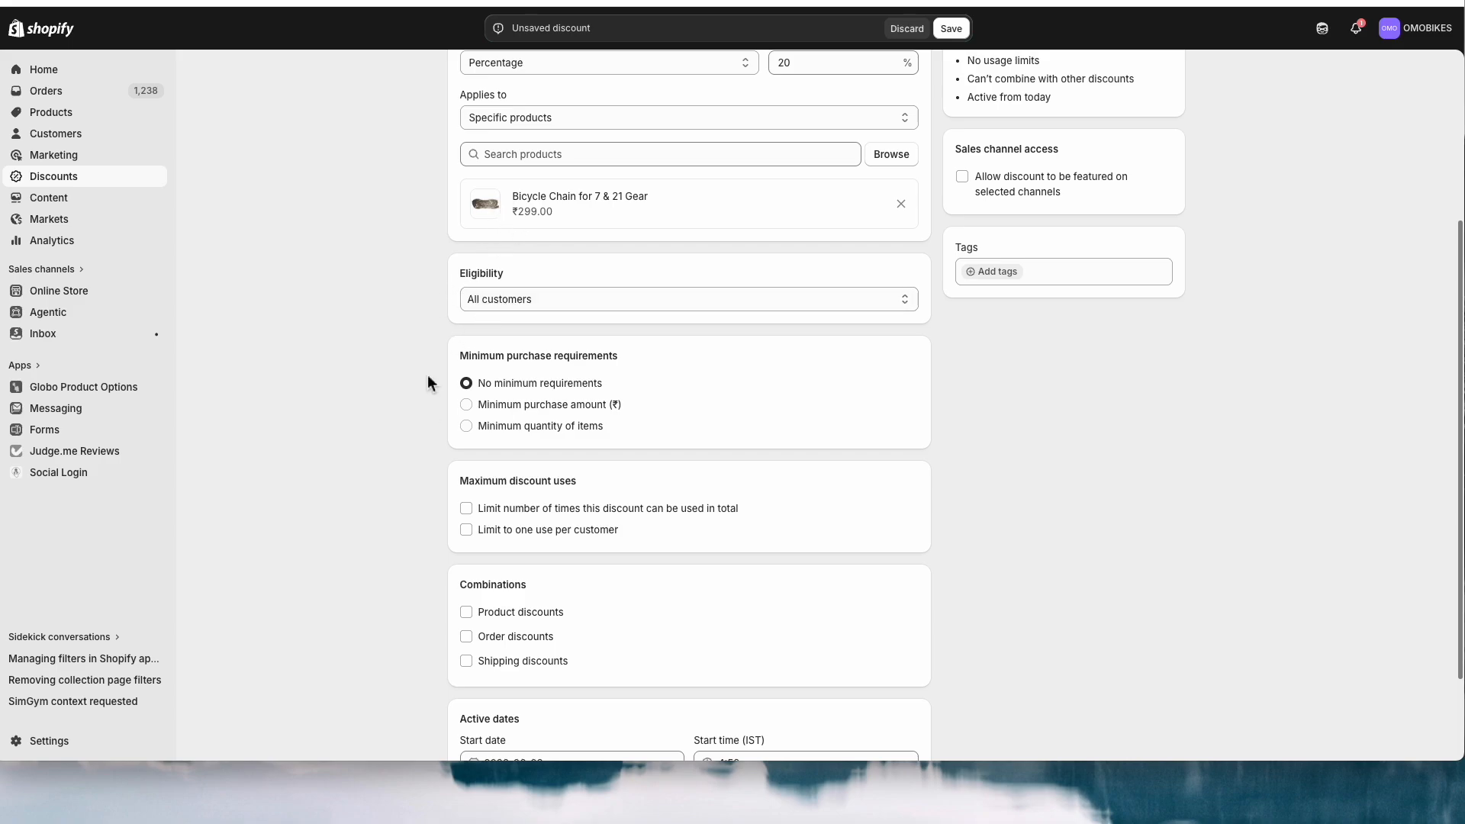
scroll(429, 382, "down", 3)
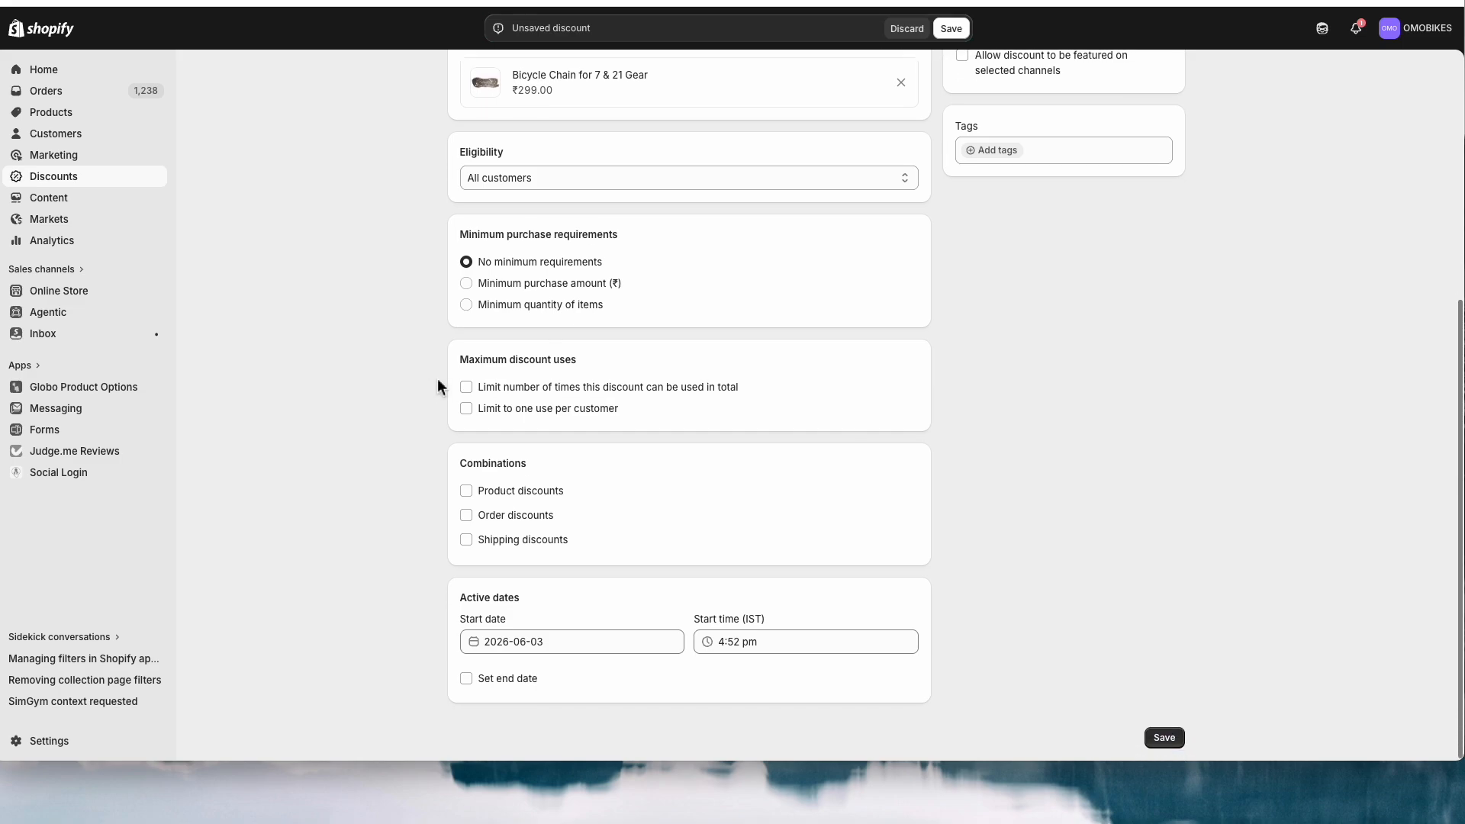
left_click(466, 491)
left_click(466, 531)
left_click(466, 570)
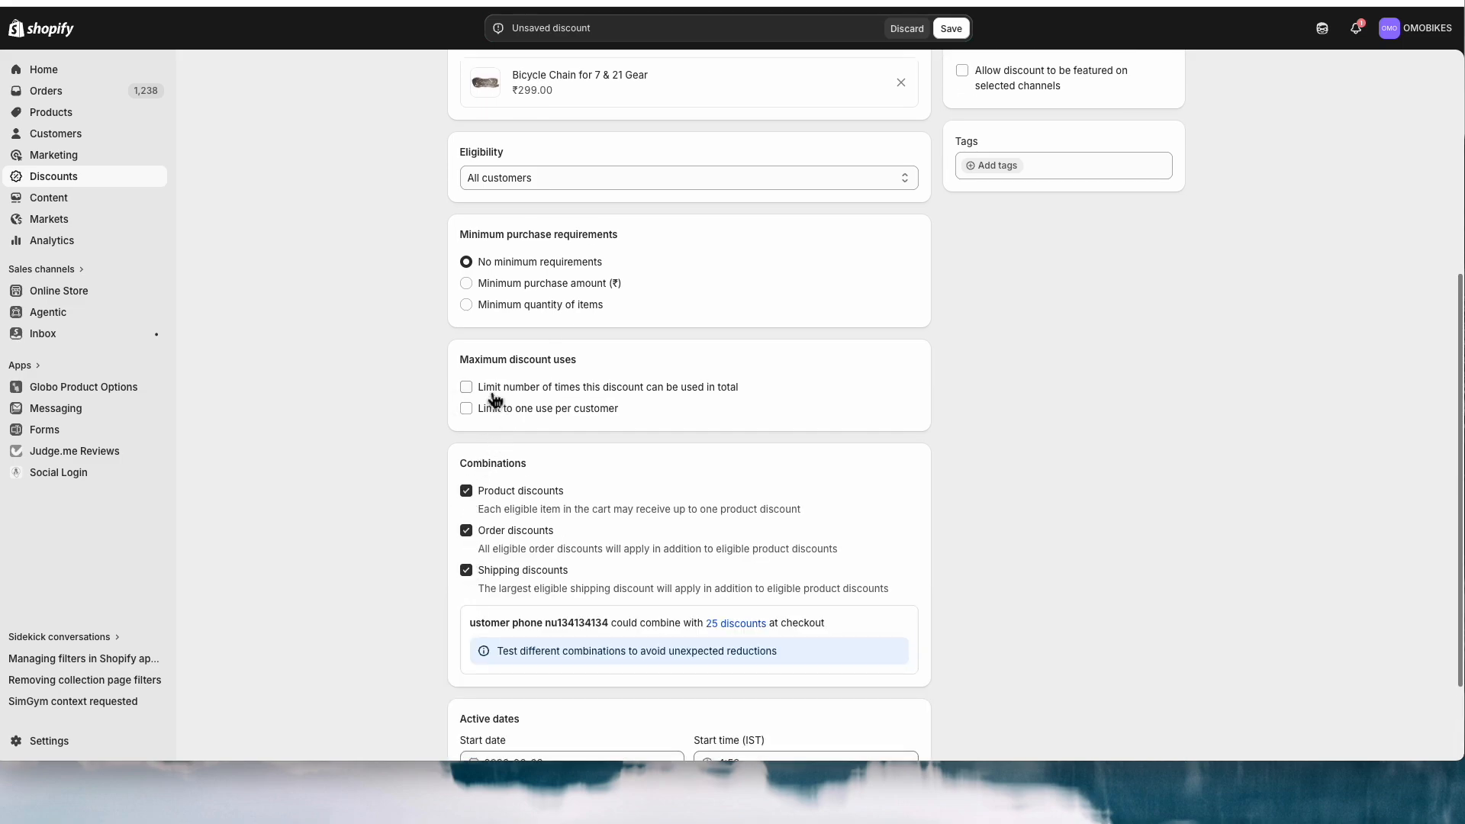
Limit the number of times the product discount can be used in total to 1.
left_click(492, 389)
left_click(504, 412)
type("1")
left_click(228, 496)
Give the product discount an end date of 2026-09-03 and review its settings and summary.
scroll(229, 497, "down", 2)
left_click(494, 679)
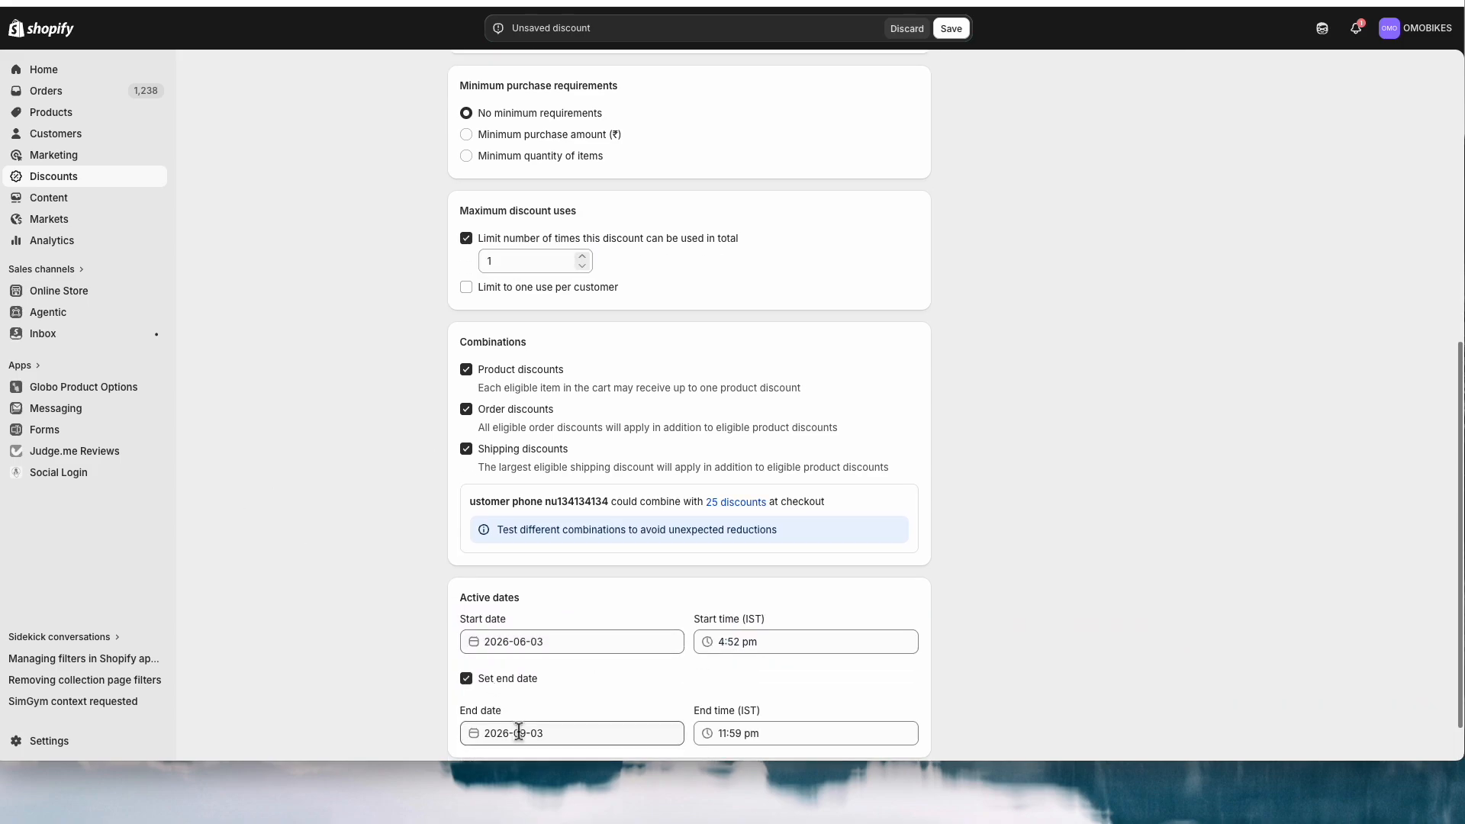
left_click(519, 730)
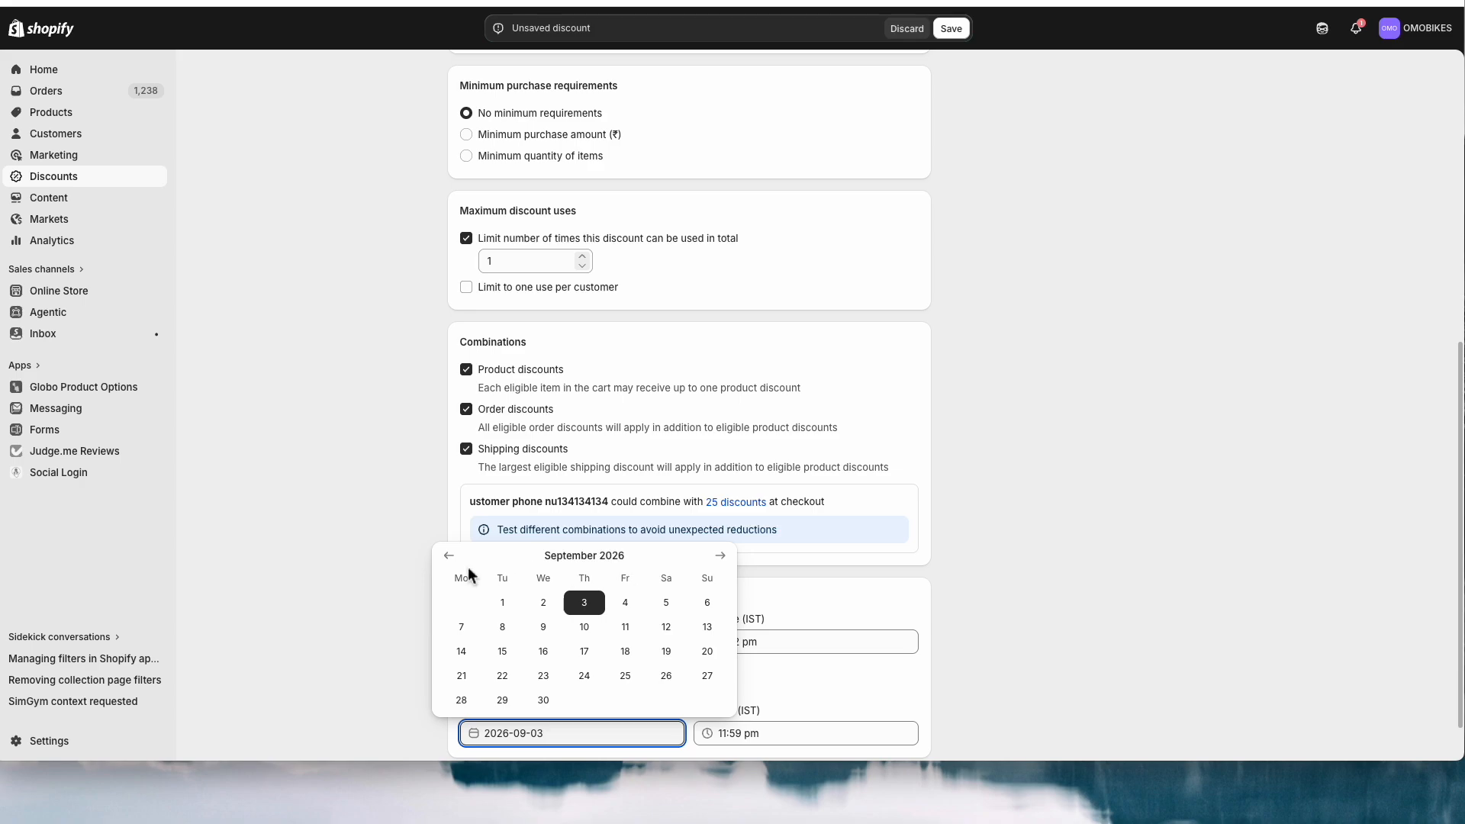
left_click(449, 555)
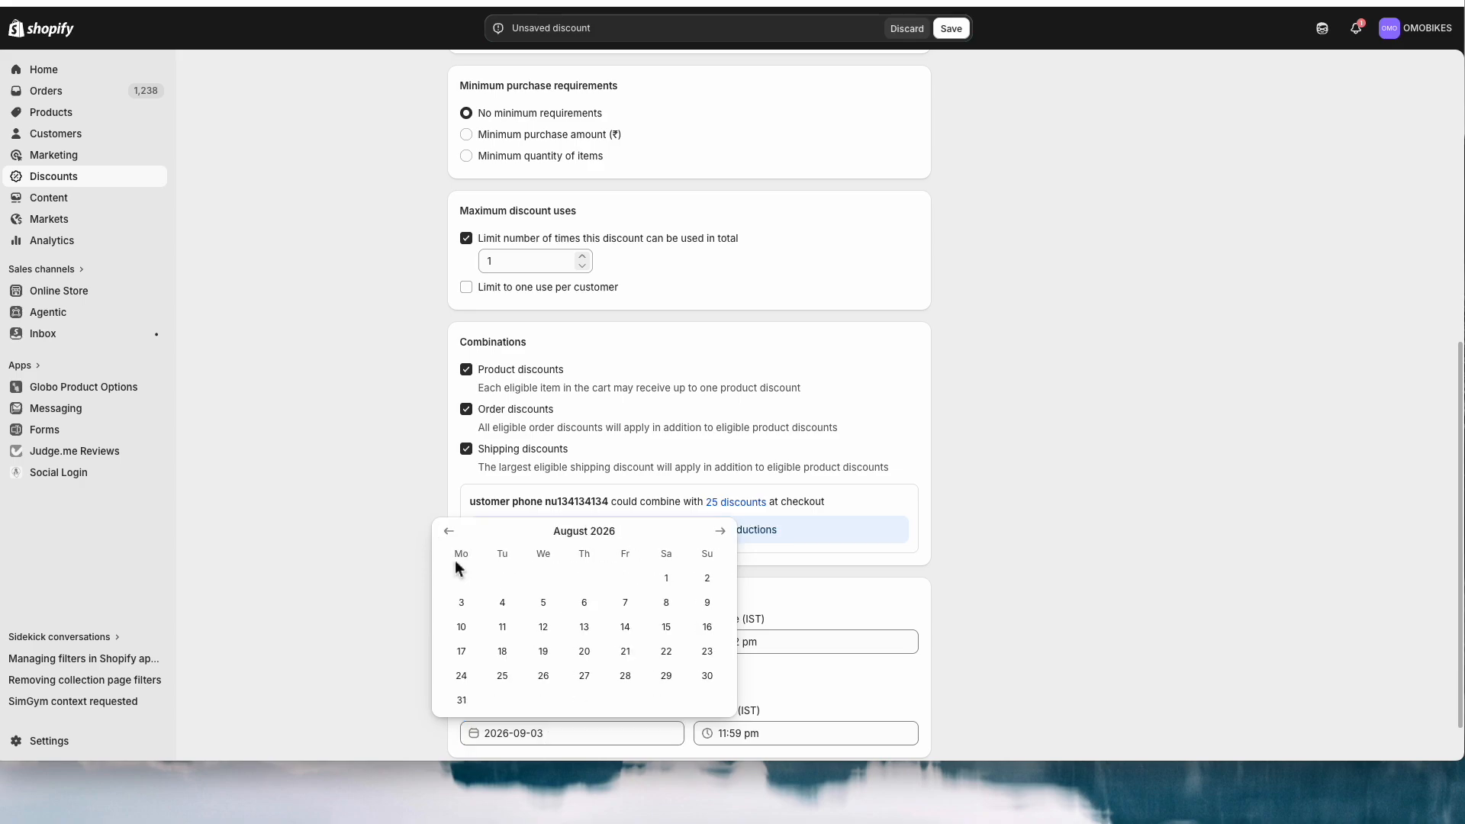
left_click(724, 533)
left_click(595, 601)
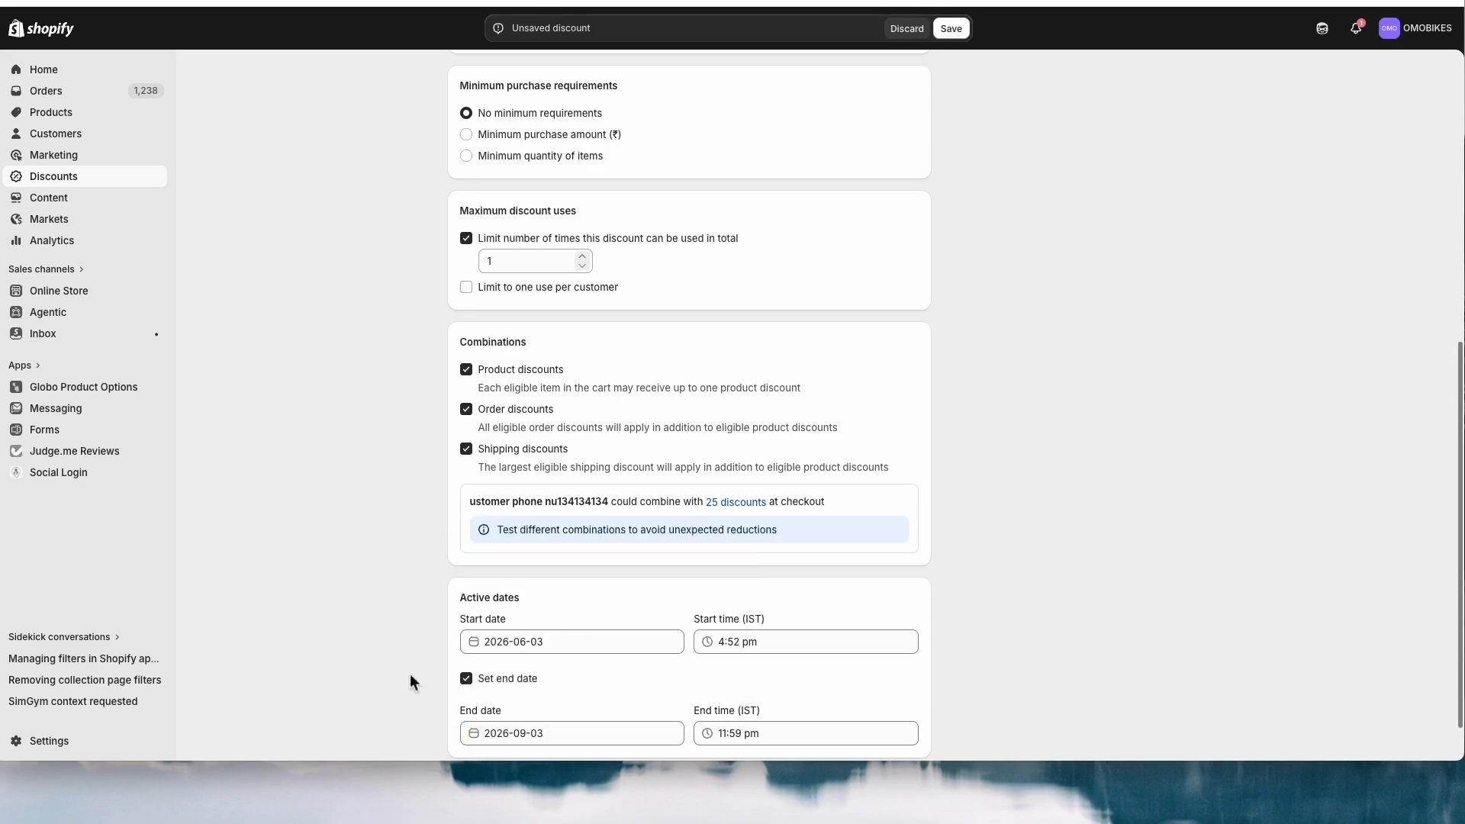
scroll(361, 666, "down", 1)
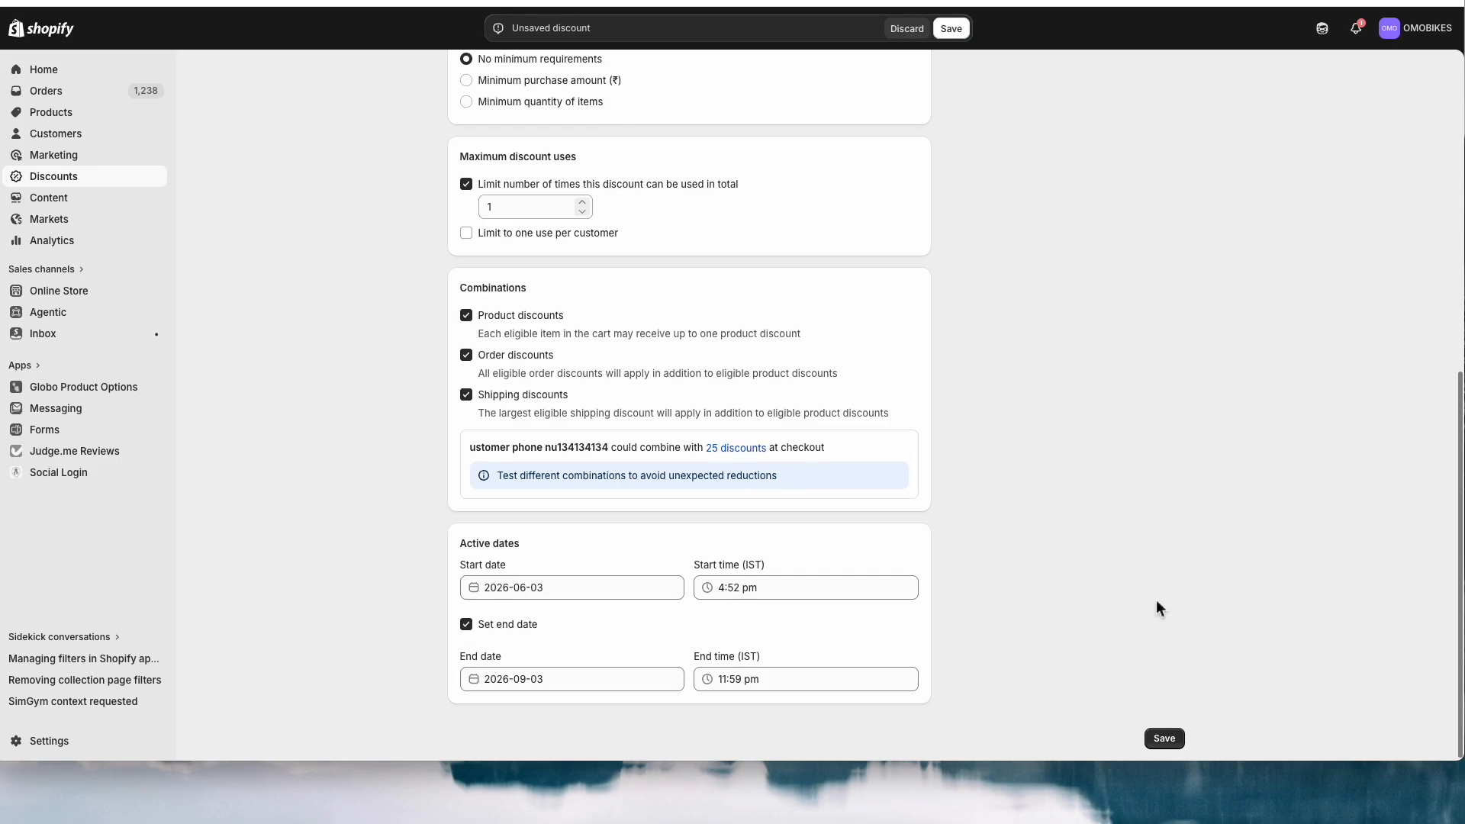
scroll(1156, 599, "up", 5)
scroll(1155, 600, "up", 3)
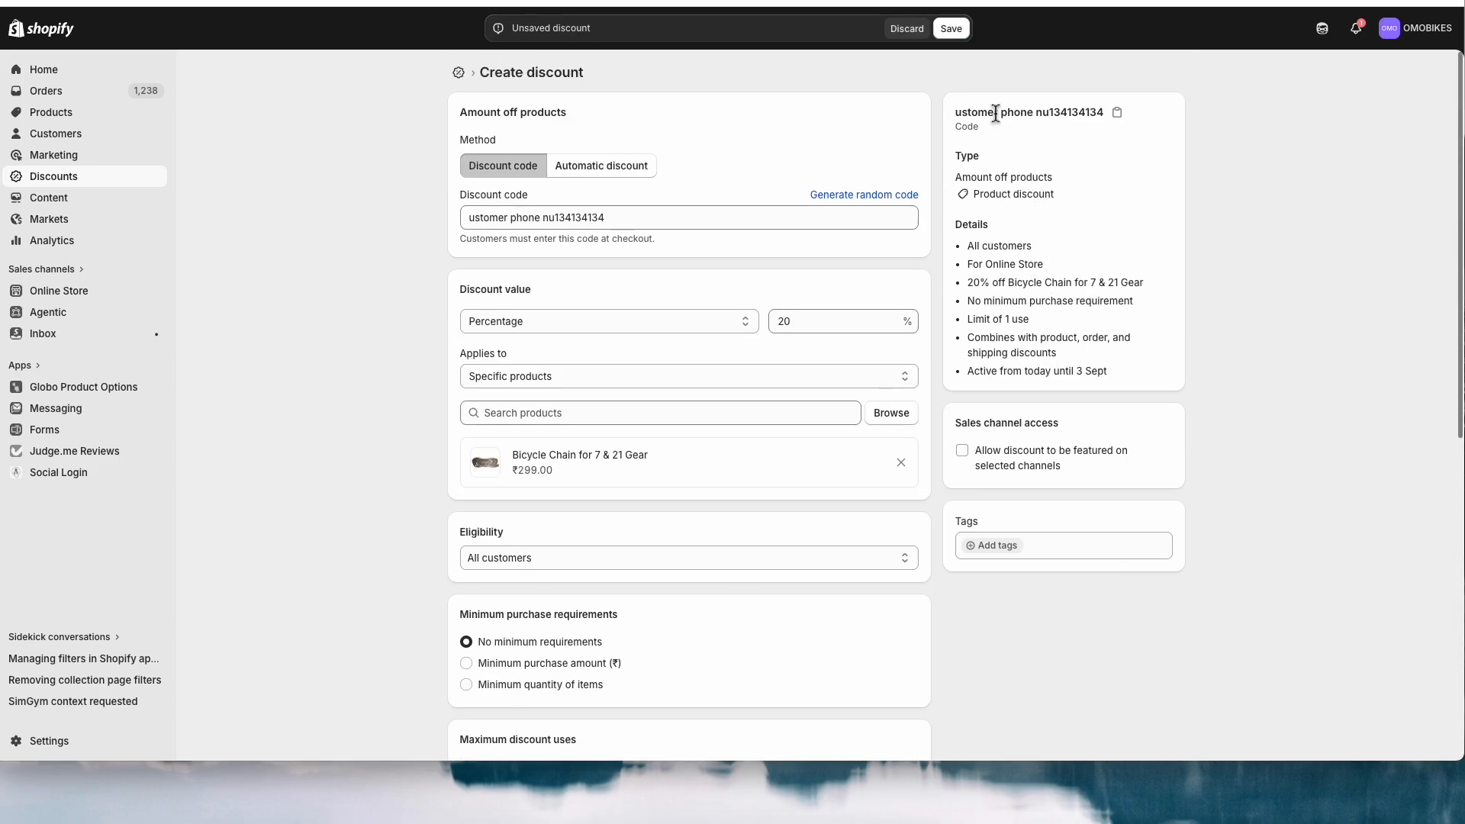